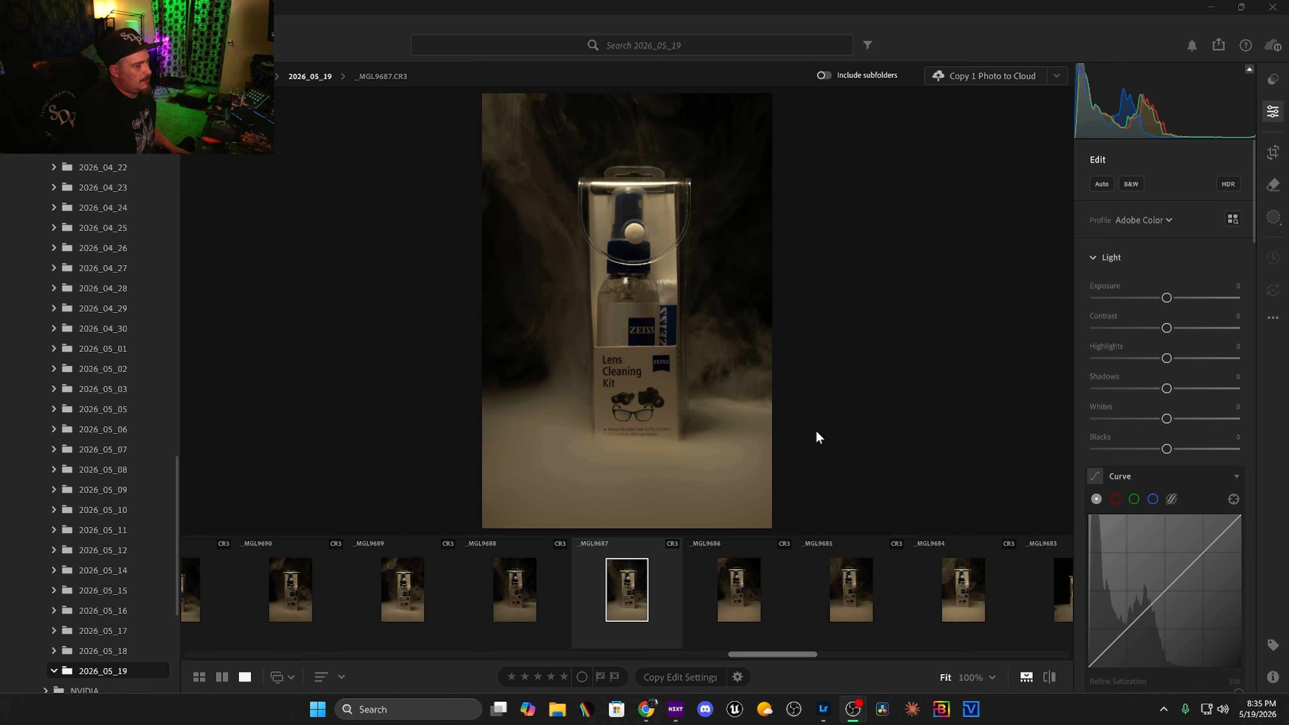
Raise the exposure to +0.47 and give photo _MGL9687 the green color label
drag(1167, 298, 1173, 298)
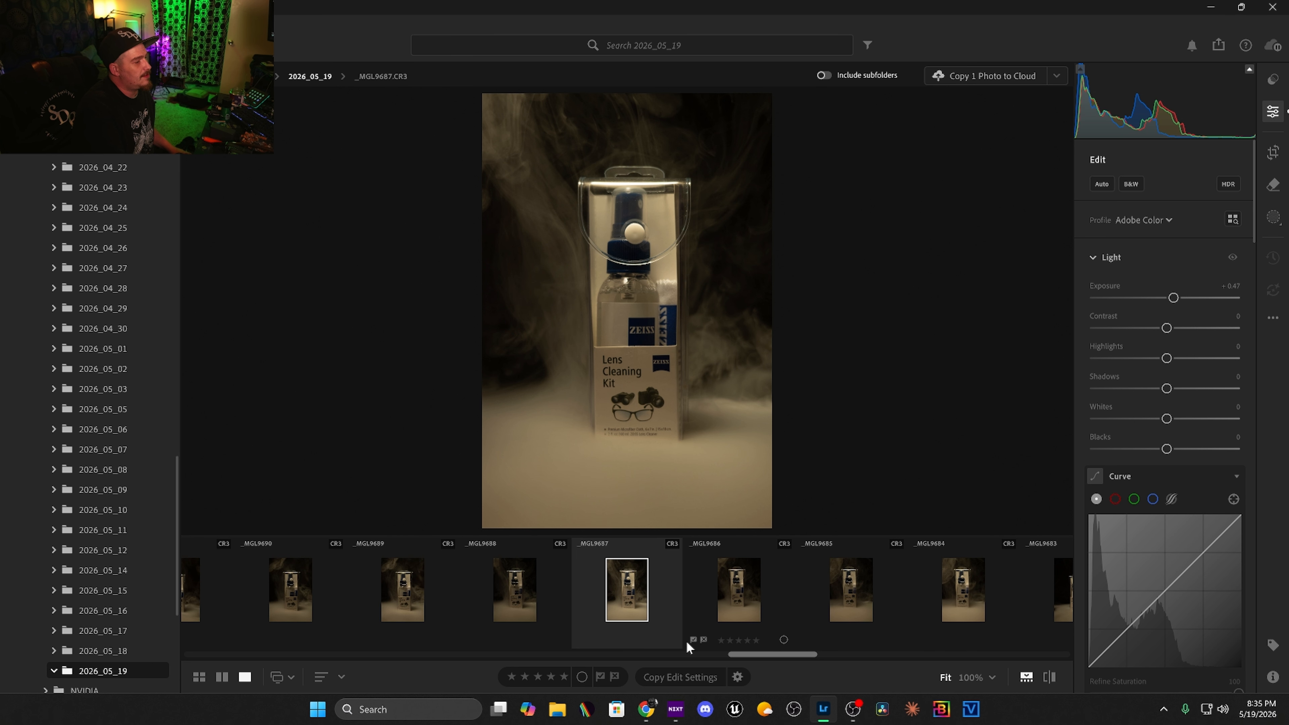
click(671, 640)
click(688, 559)
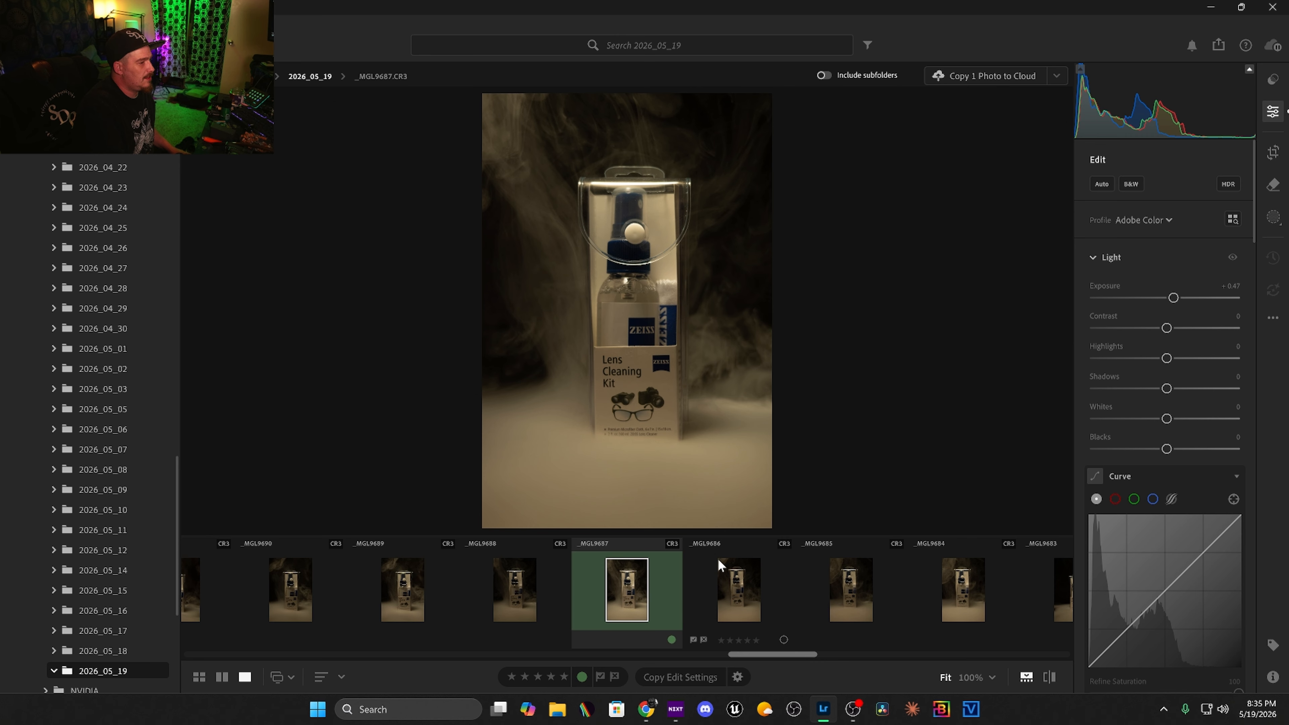
Set Exposure to +0.68, Contrast +22, Highlights +7, Shadows +15, Whites +14 and Blacks -16
drag(1167, 329, 1177, 299)
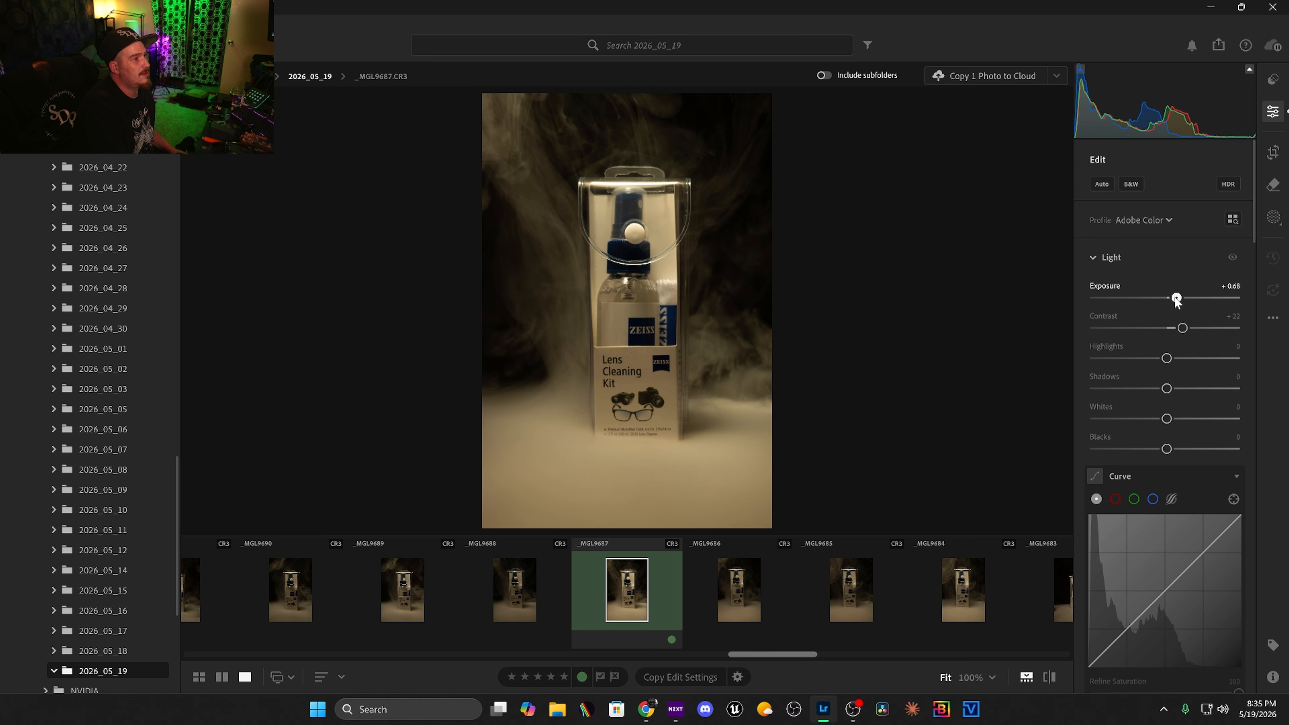
drag(1167, 357, 1156, 450)
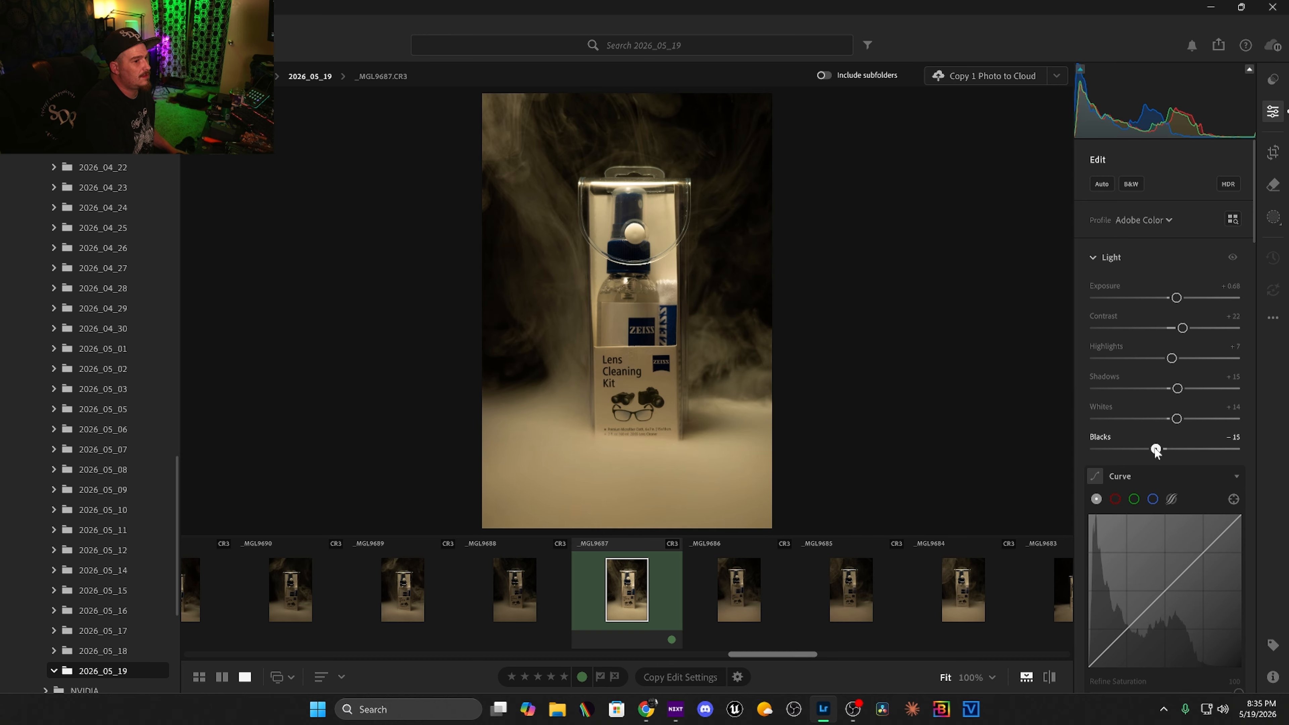
Add two points in the lower part of the tone curve and lift it slightly to brighten the darker tones
scroll(1155, 442, down, 3)
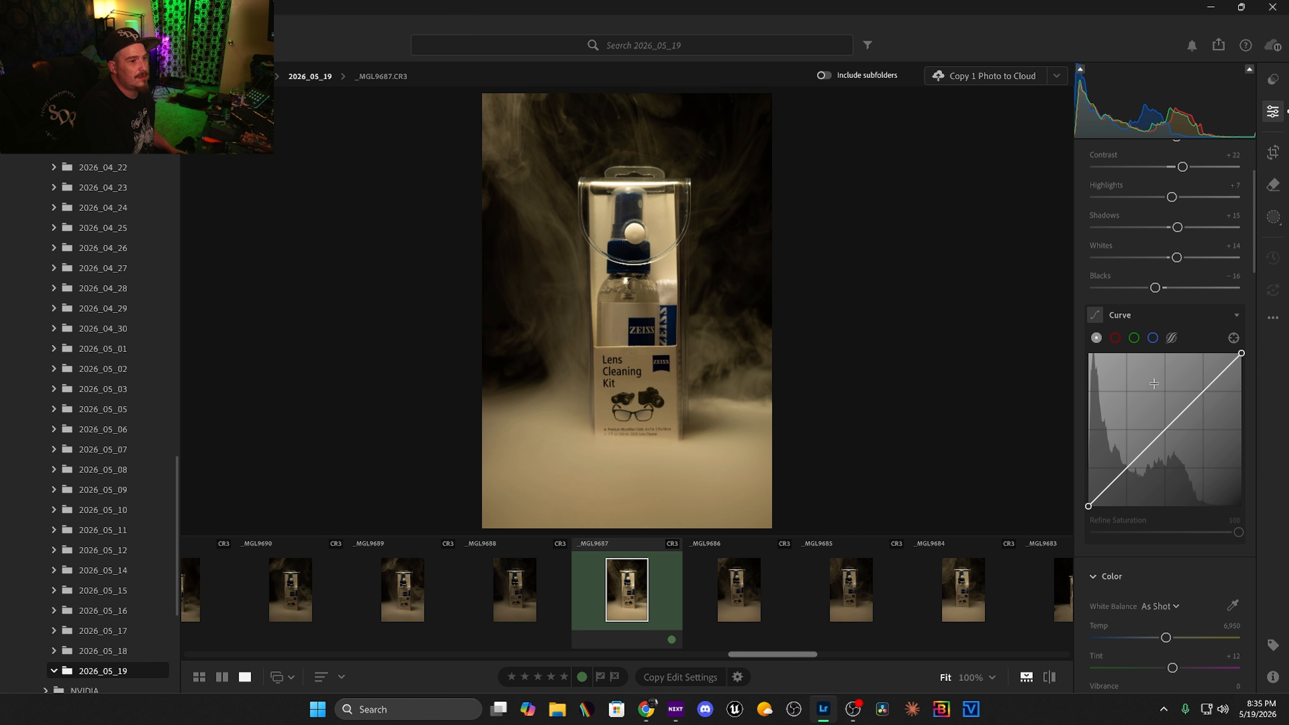
drag(1093, 502, 1130, 459)
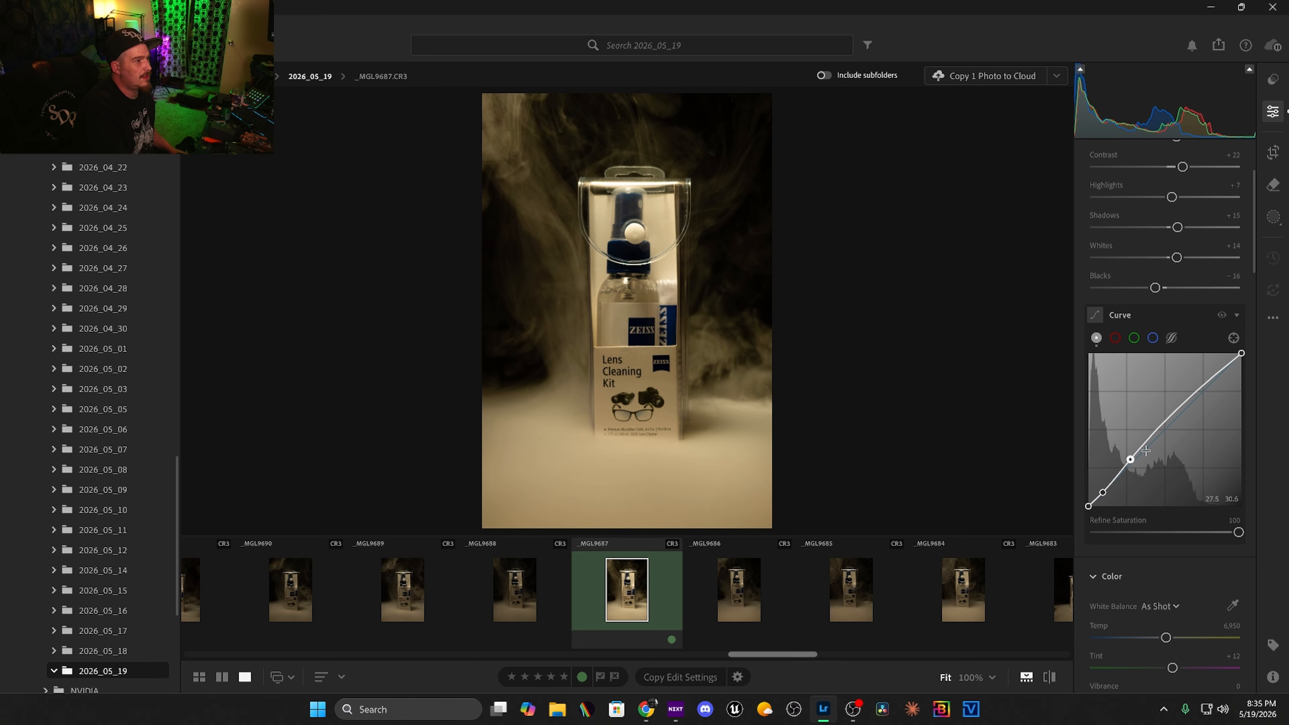
Cool the white balance to a temperature of 5,645 and set Vibrance to -18 and Saturation to -7
scroll(1161, 462, down, 5)
scroll(1168, 473, down, 2)
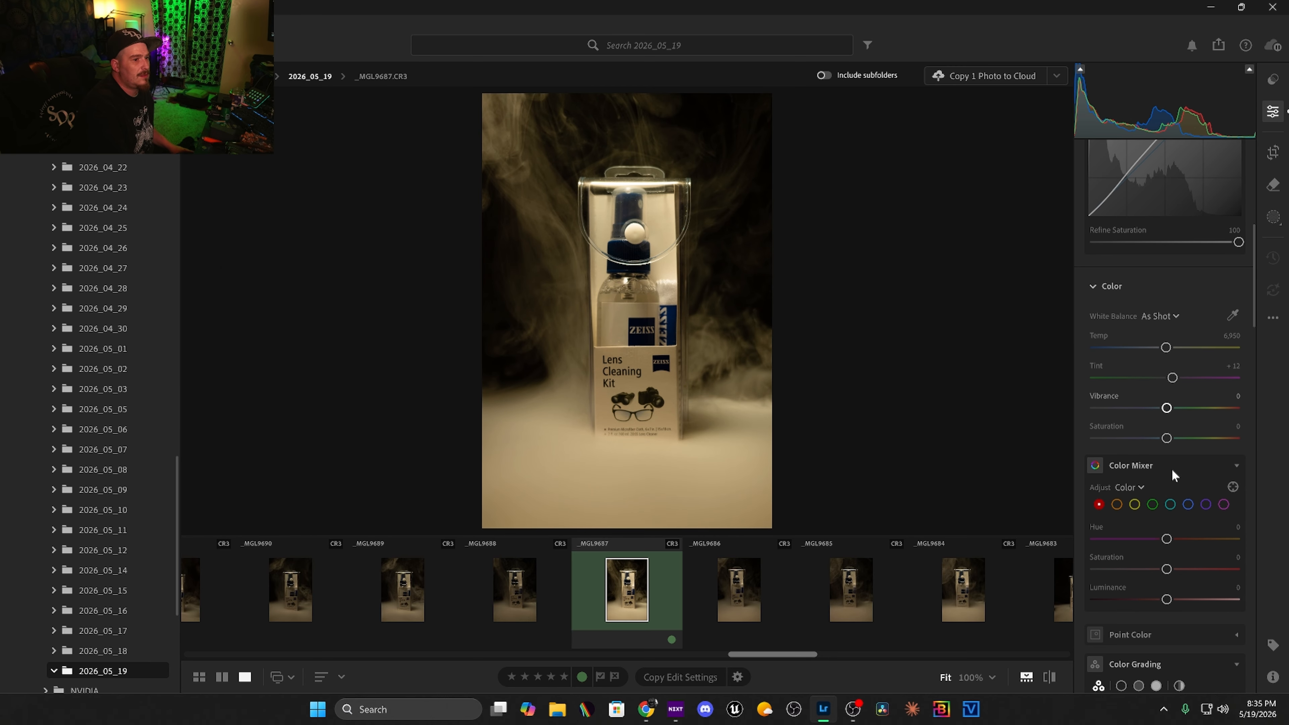
drag(1166, 349, 1148, 349)
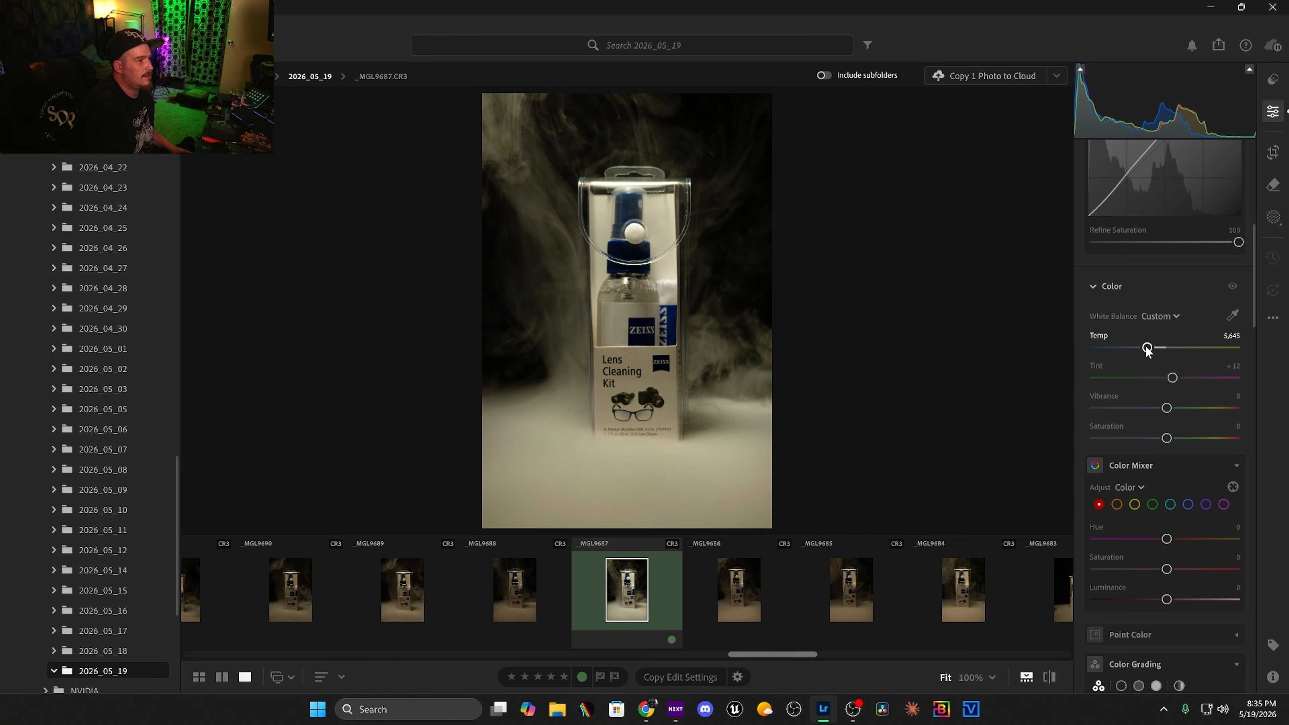
drag(1167, 409, 1162, 438)
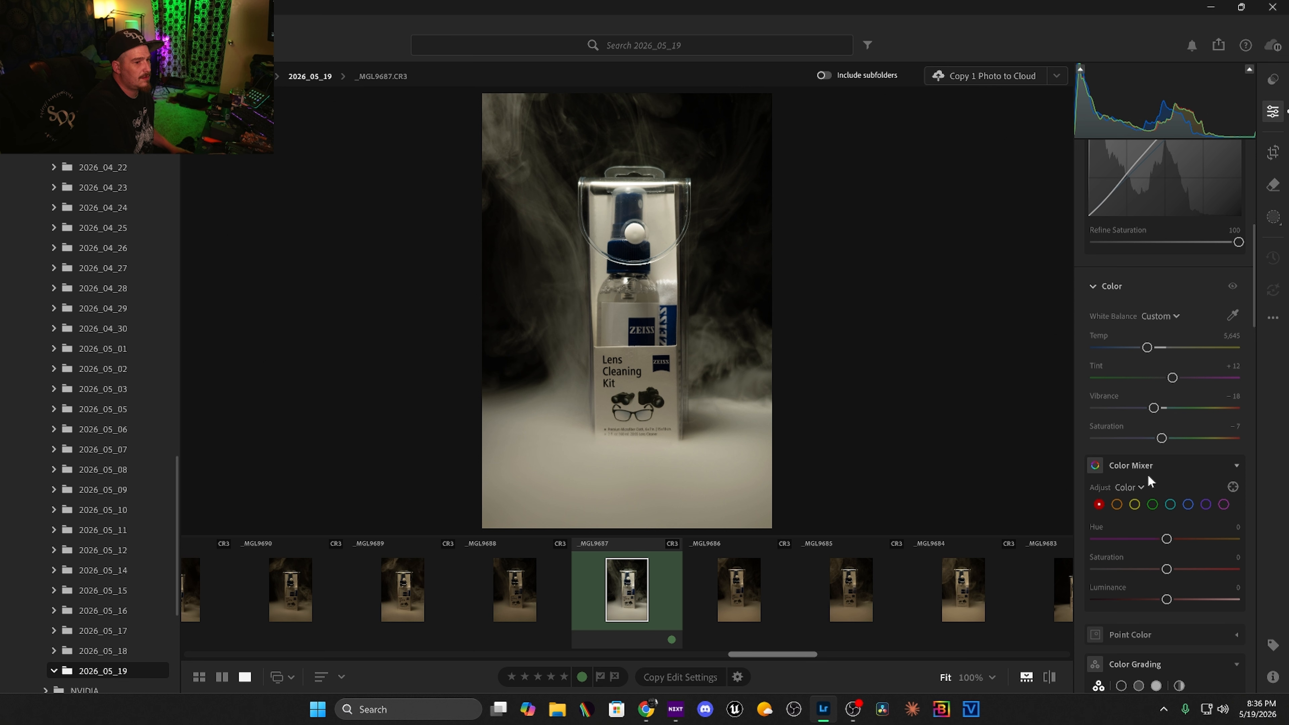
In the Color Mixer, adjust the blue, purple, magenta, aqua and green ranges, and set the orange luminance to +39
click(1190, 509)
drag(1167, 569, 1214, 599)
click(1207, 505)
click(1224, 505)
click(1172, 504)
click(1152, 505)
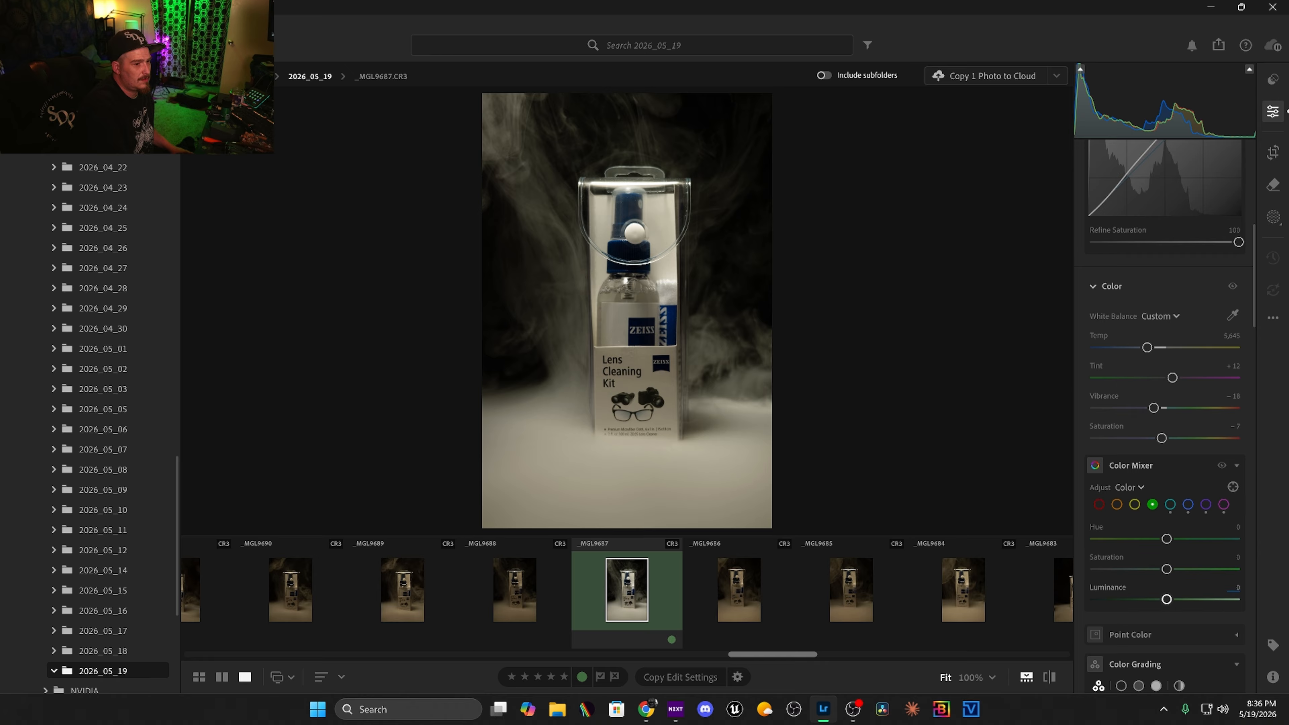
drag(1208, 599, 1203, 599)
click(1117, 504)
drag(1183, 598, 1196, 599)
Grade the midtones toward blue with raised luminance, and the shadows toward orange at hue 35, saturation 44, luminance -10
scroll(1209, 500, down, 5)
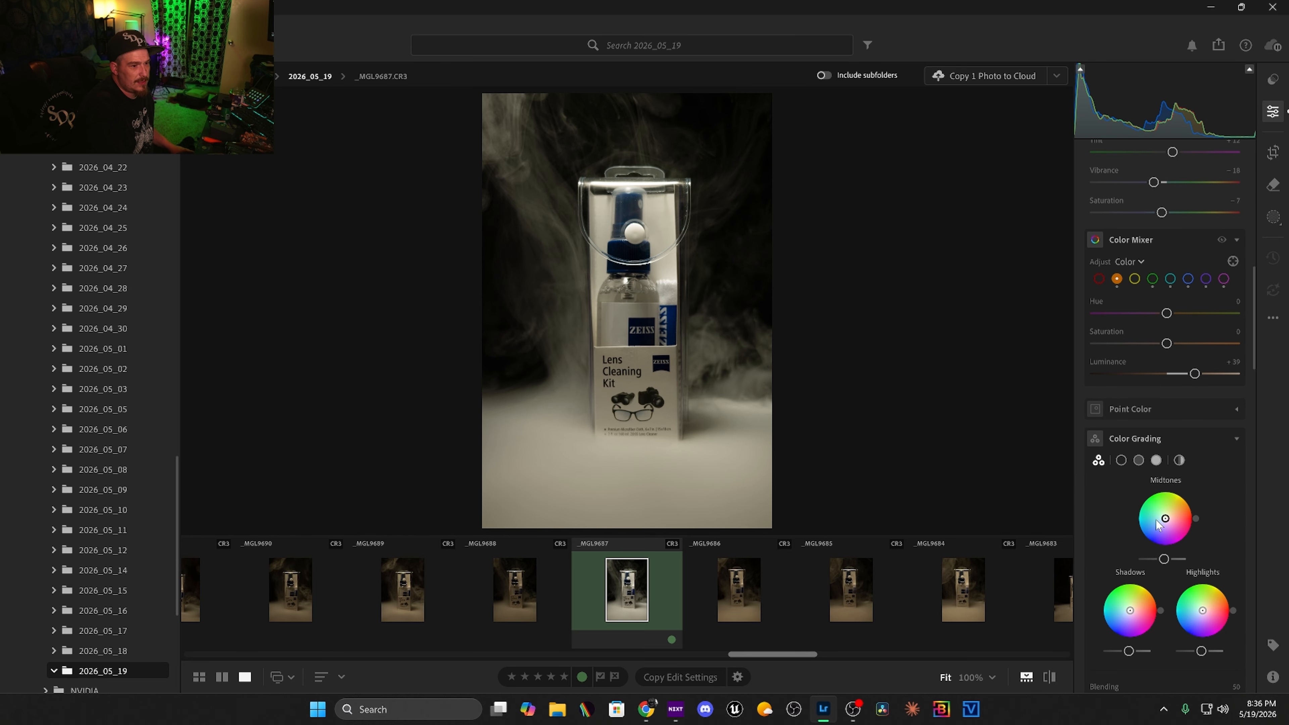
drag(1163, 523, 1159, 528)
drag(1132, 611, 1138, 612)
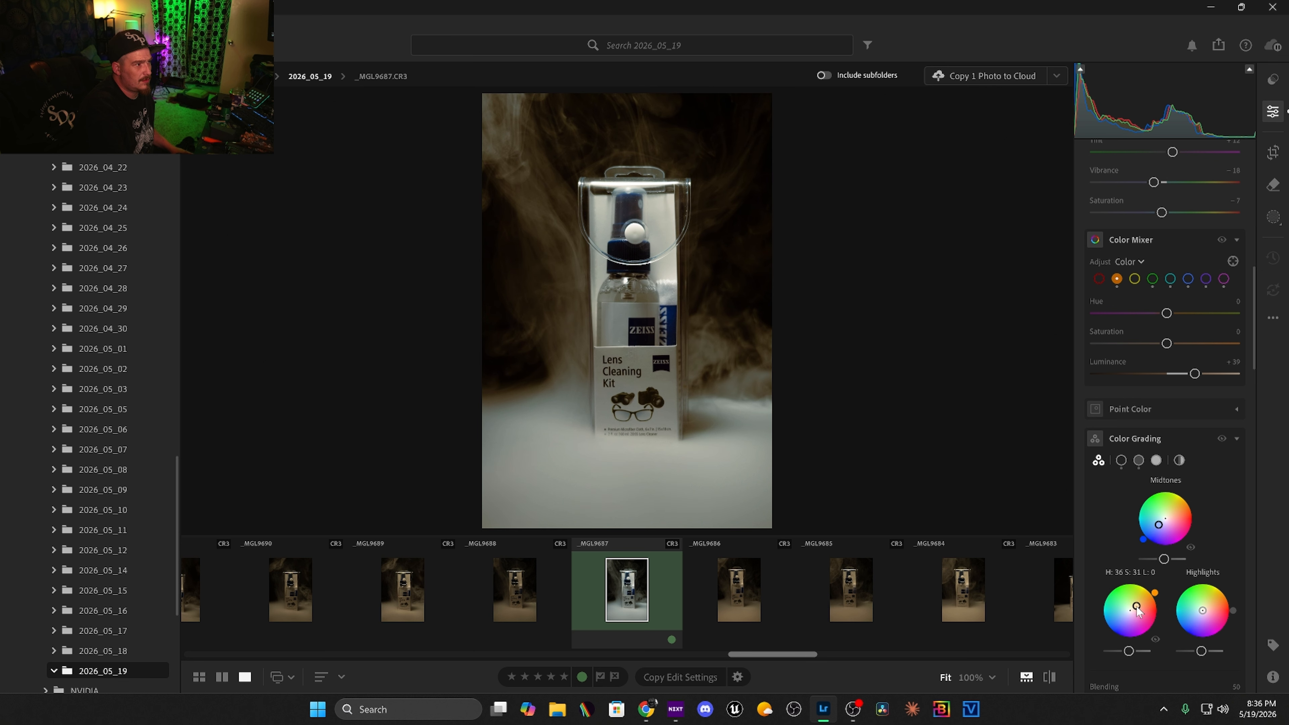
drag(1139, 612, 1142, 611)
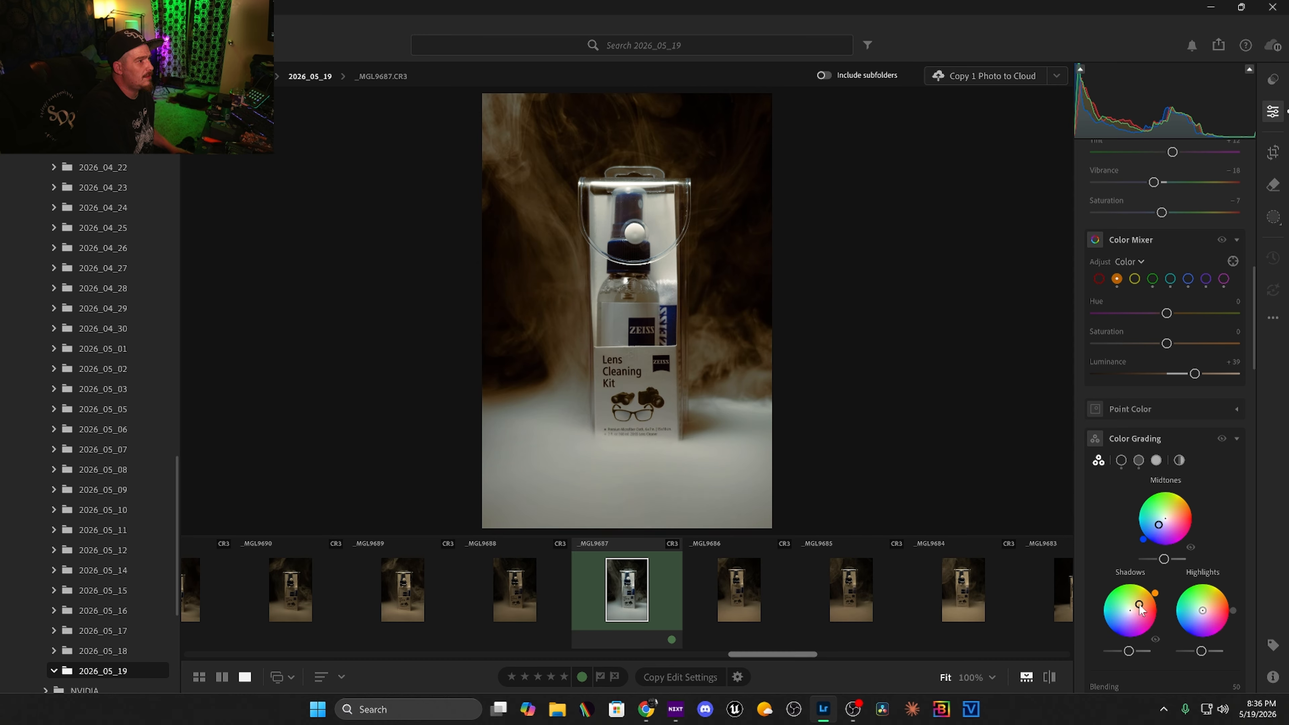
drag(1131, 655, 1129, 654)
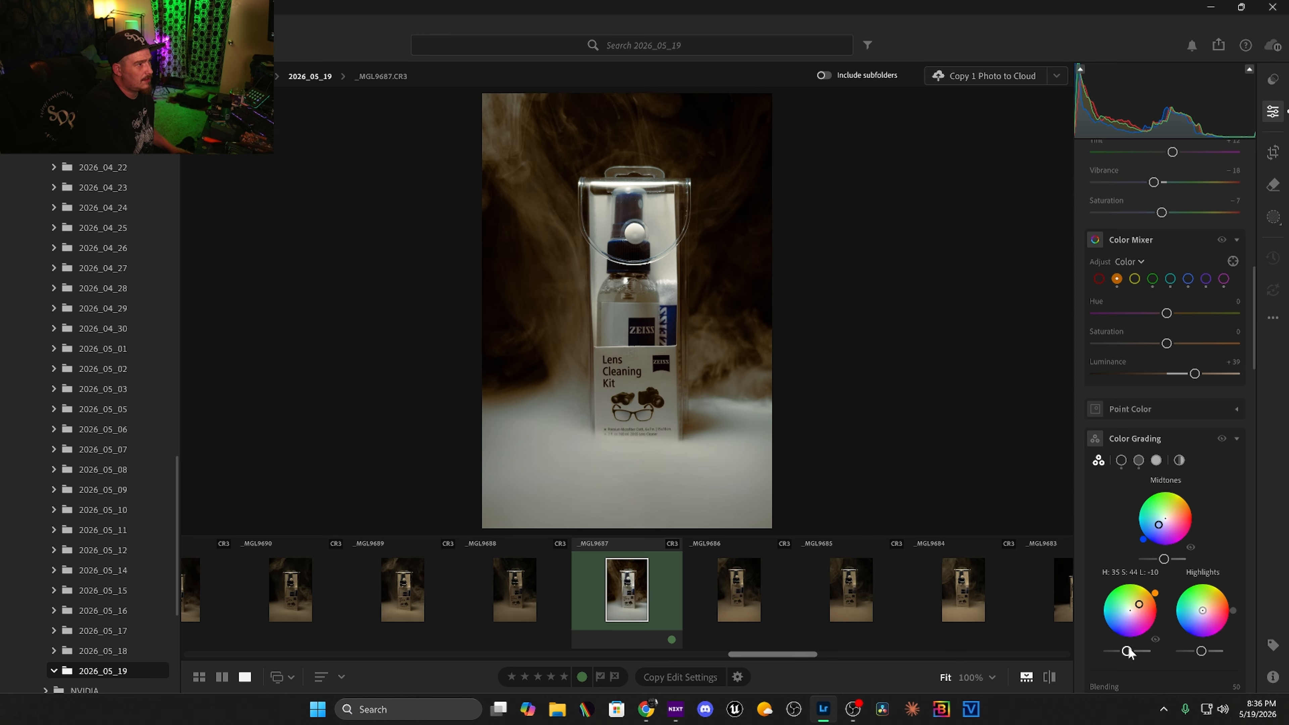
drag(1167, 559, 1174, 558)
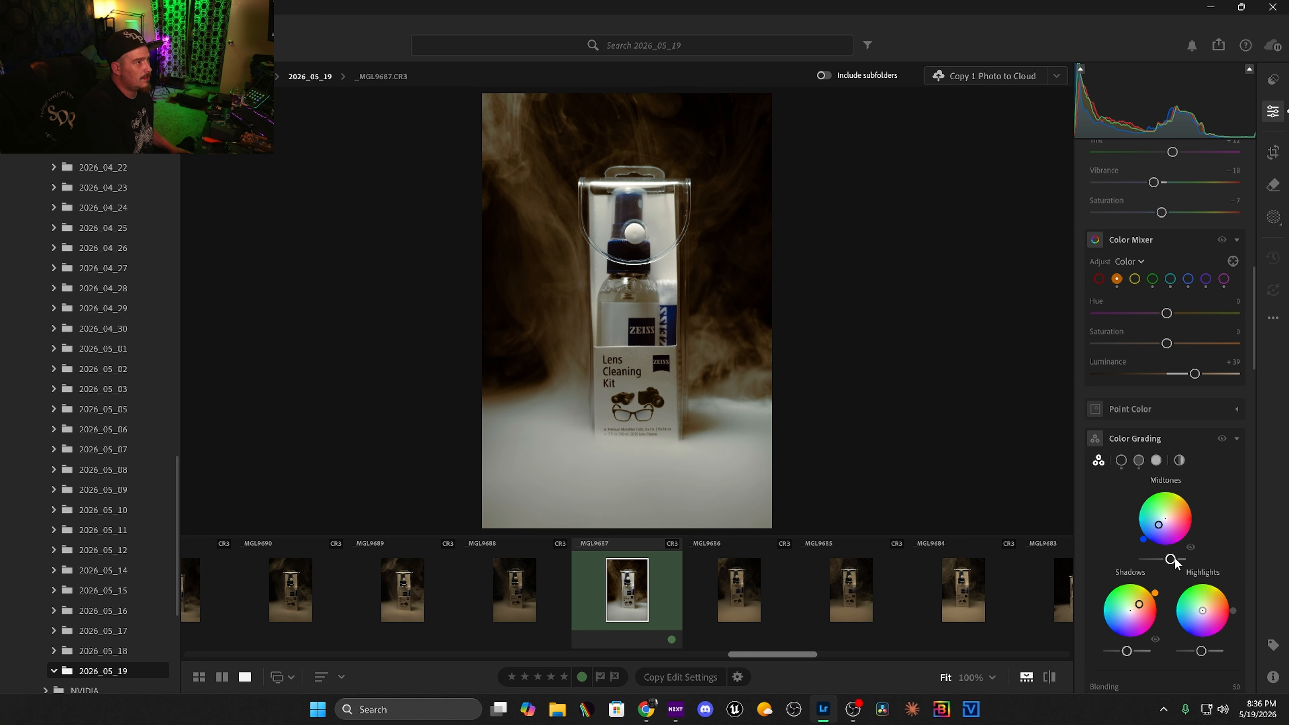
Set the color grading Blending to 59 and Balance to +17
scroll(1168, 584, down, 4)
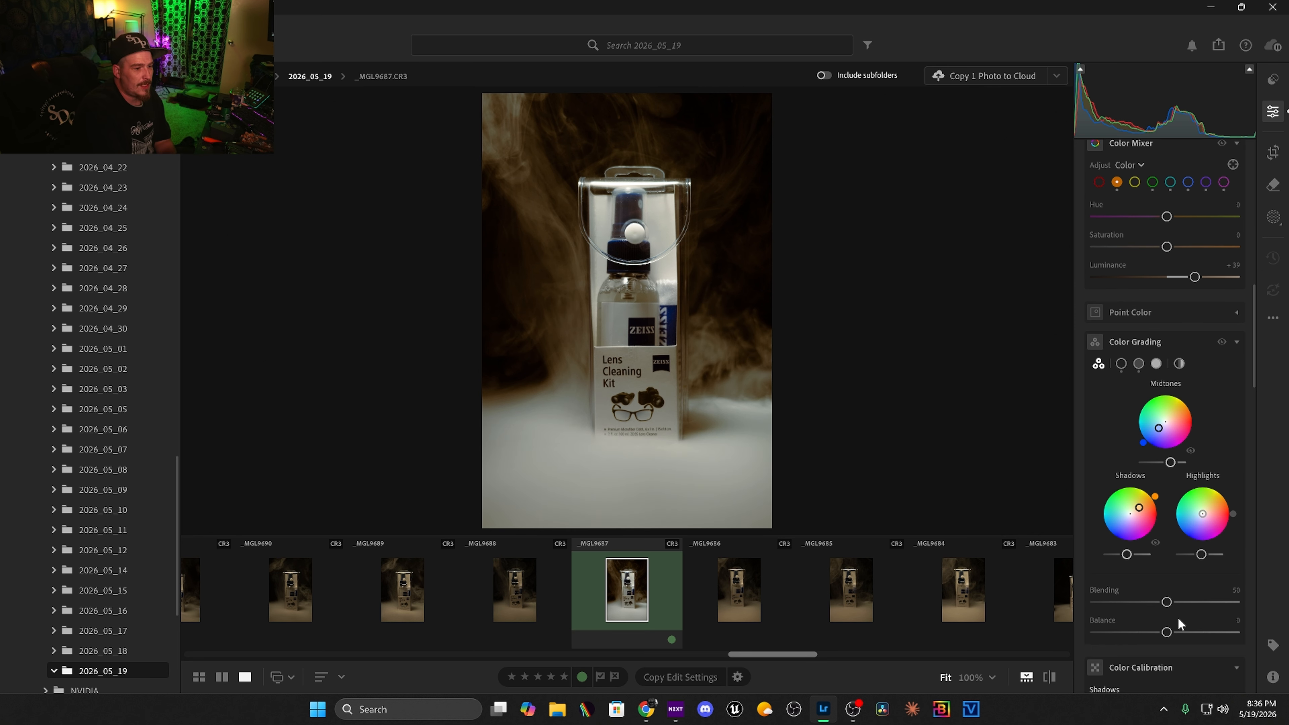
mouse_move(1167, 505)
mouse_down()
mouse_move(1183, 505)
mouse_move(1151, 536)
mouse_move(1177, 537)
mouse_move(1148, 504)
mouse_move(1173, 505)
mouse_up()
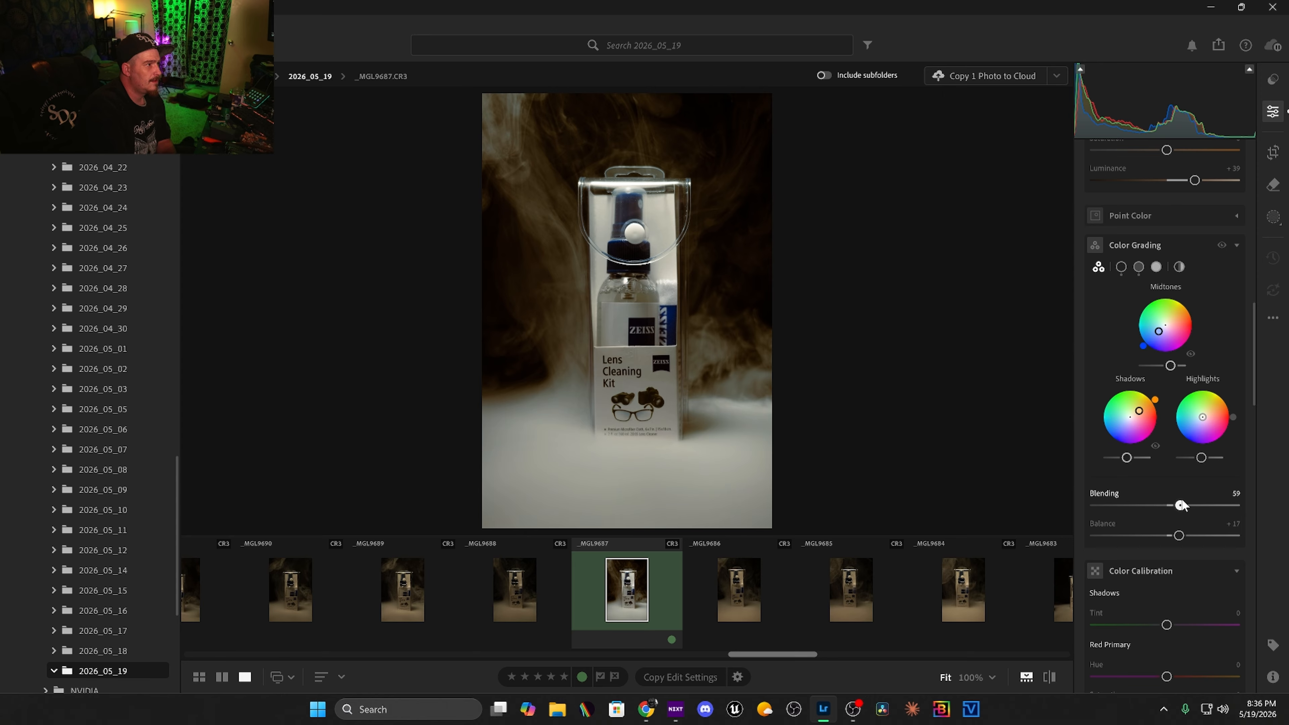
Calibrate hue and saturation to +6 and +20 for Red Primary, +16 and -33 for Green Primary, and -21 and +17 for Blue Primary
scroll(1199, 518, down, 2)
mouse_move(1171, 611)
mouse_down()
mouse_move(1172, 580)
mouse_move(1181, 598)
mouse_move(1128, 598)
mouse_move(1177, 599)
mouse_move(1143, 564)
mouse_move(1176, 549)
mouse_move(1157, 549)
mouse_move(1180, 581)
mouse_move(1185, 569)
mouse_move(1184, 600)
mouse_move(1159, 565)
mouse_move(1162, 594)
mouse_up()
scroll(1188, 594, down, 1)
scroll(1201, 563, down, 1)
scroll(1197, 572, down, 1)
Apply effects with Texture +25, Clarity +17, Dehaze -11 and Vignette -8
scroll(1184, 572, down, 2)
scroll(1181, 595, down, 1)
scroll(1163, 593, down, 3)
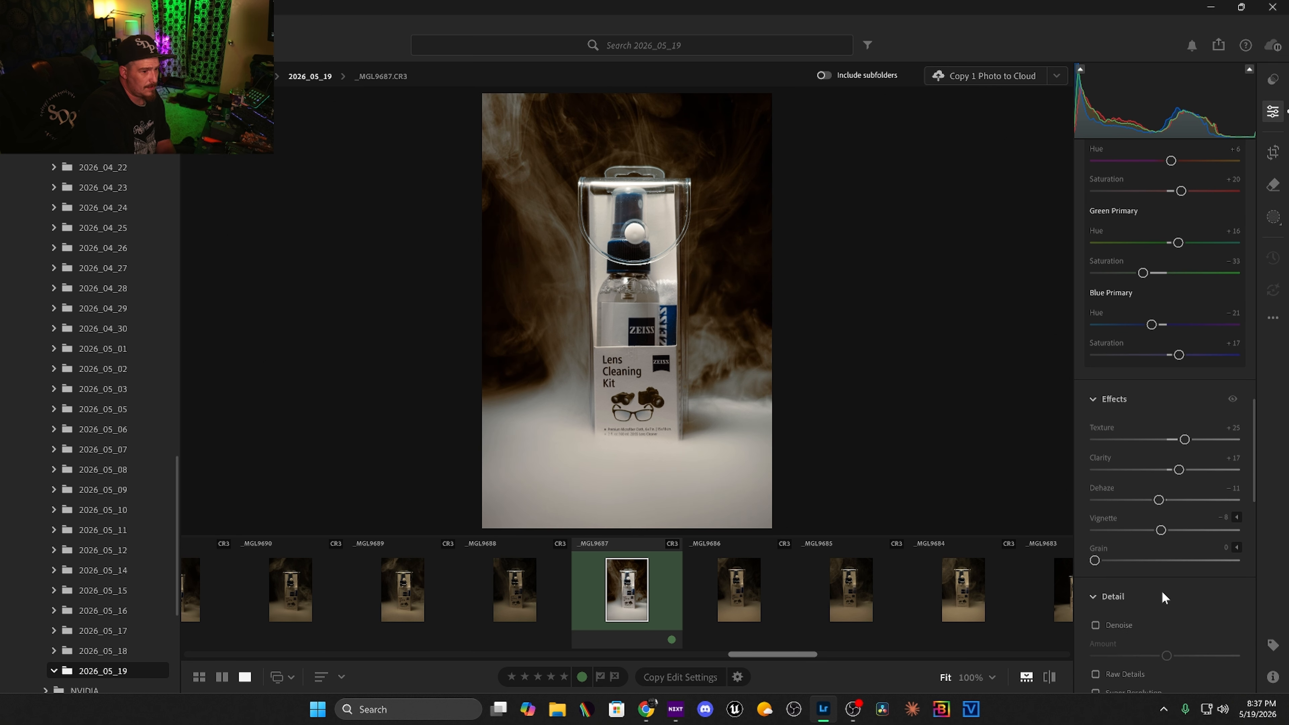
Set manual noise reduction to Luminance 25 and Color 39
scroll(1162, 593, down, 4)
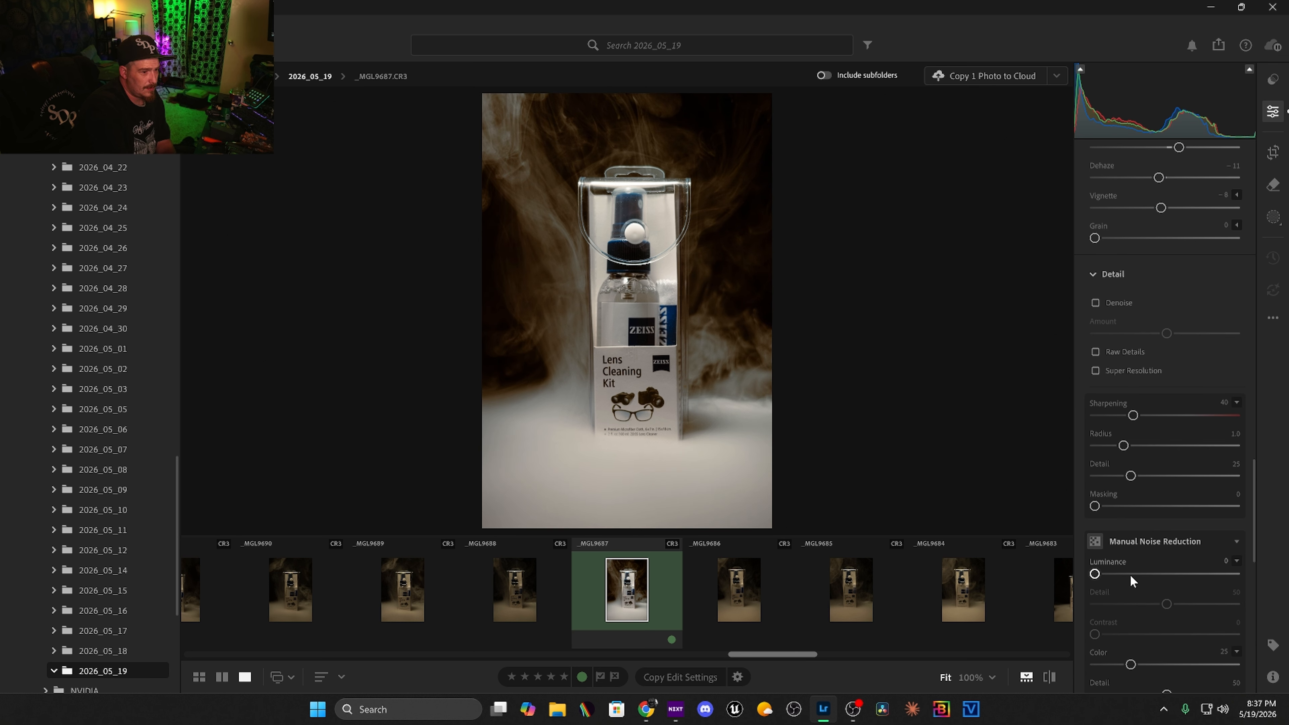
click(1131, 575)
click(1151, 663)
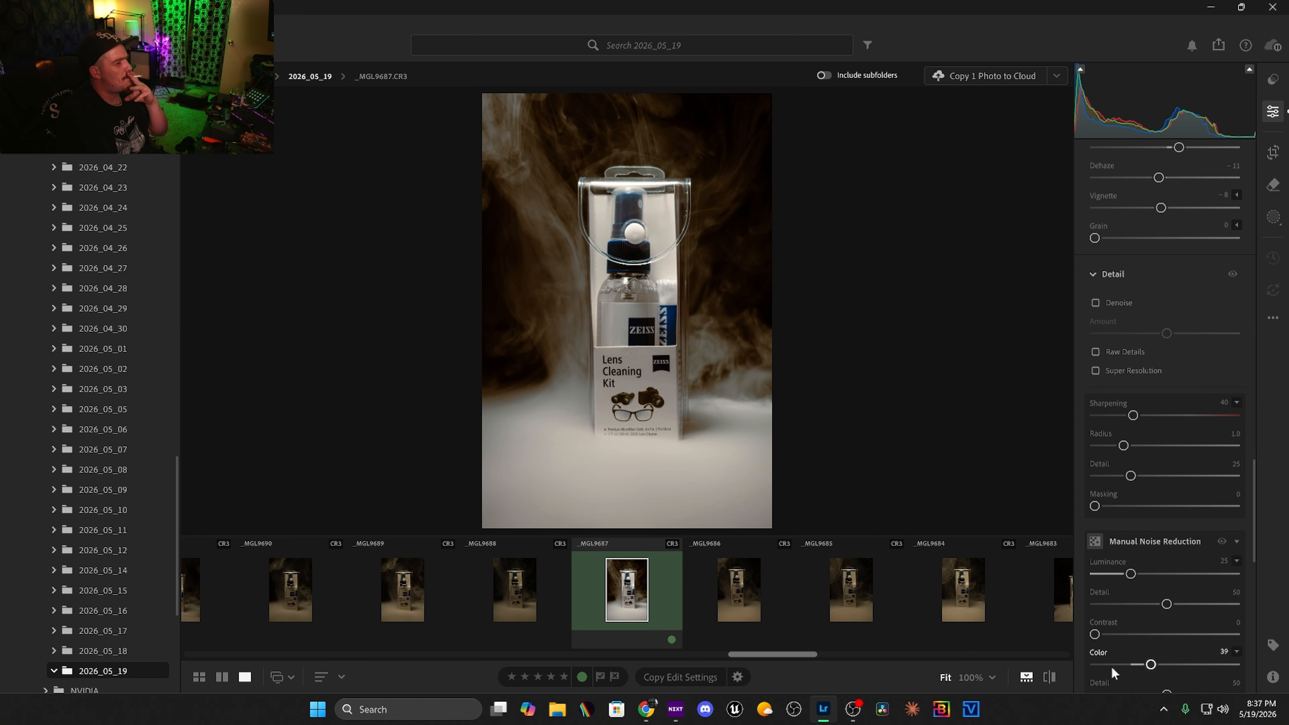
Set the Defringe amount to 20 for both the green and the purple fringes
scroll(1185, 539, down, 5)
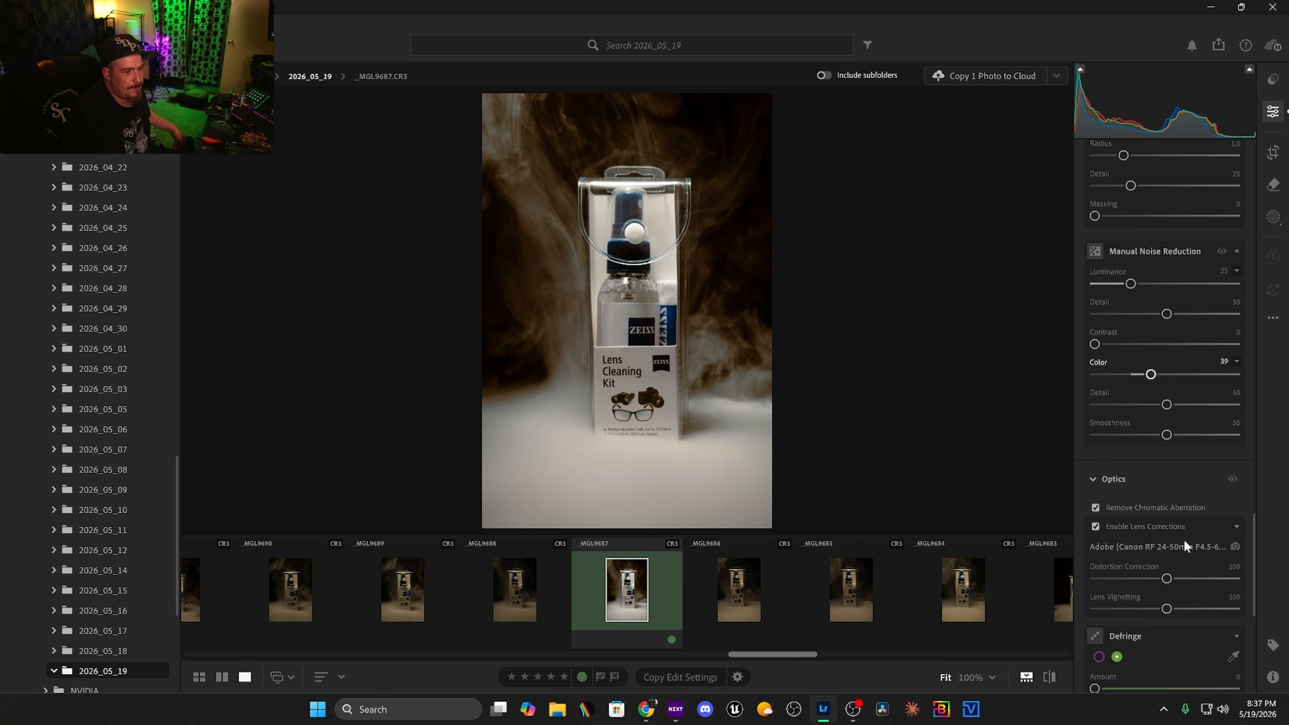
scroll(1184, 539, down, 2)
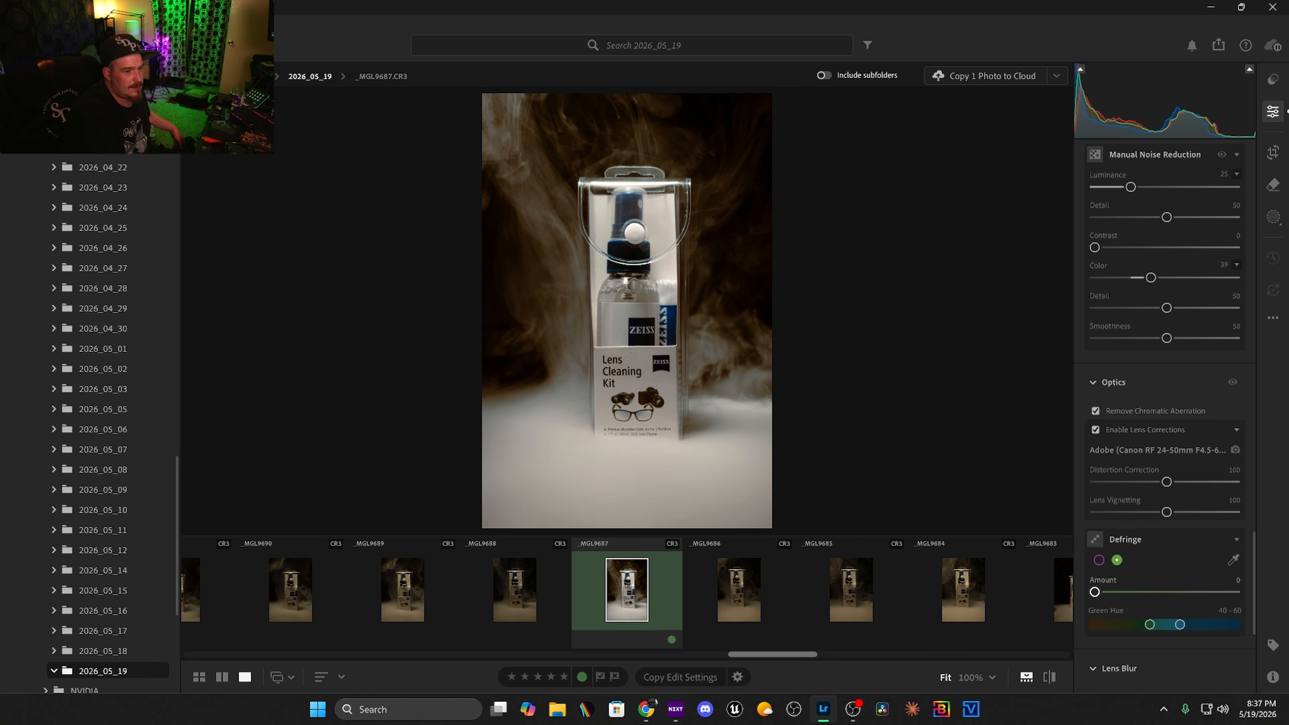
click(1232, 592)
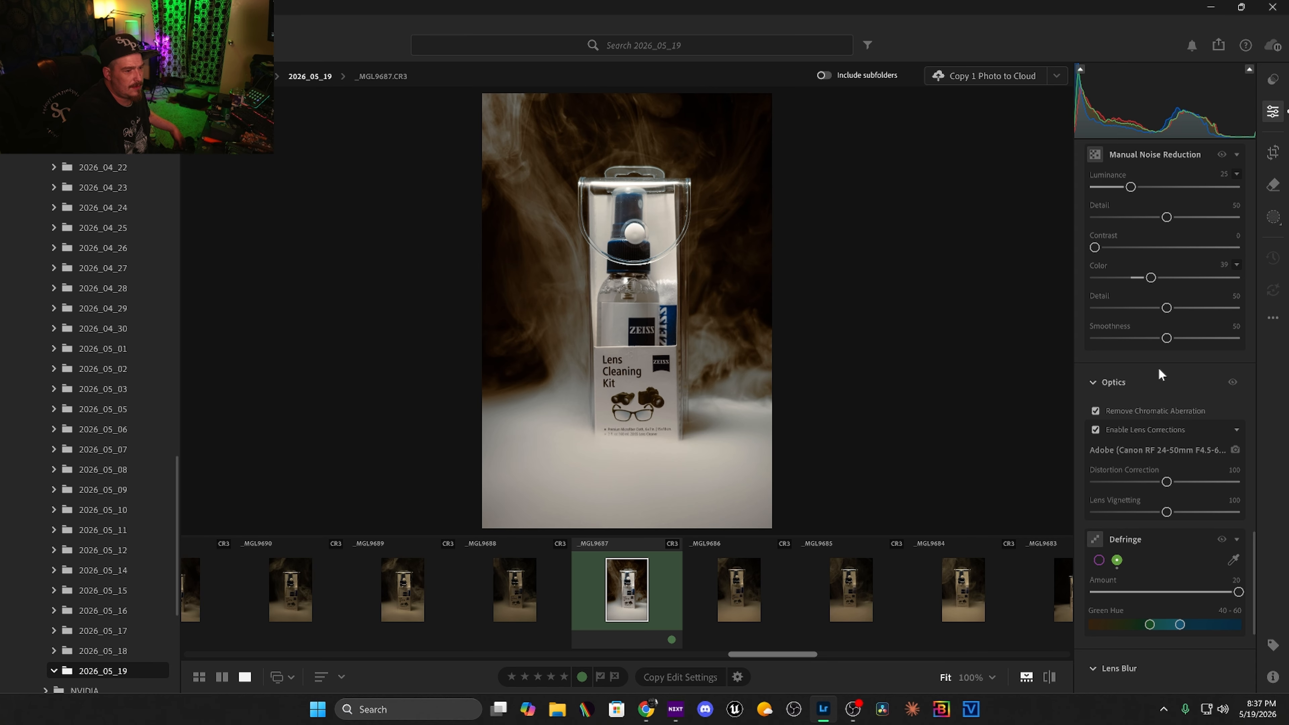
click(1099, 560)
drag(1183, 592, 1284, 595)
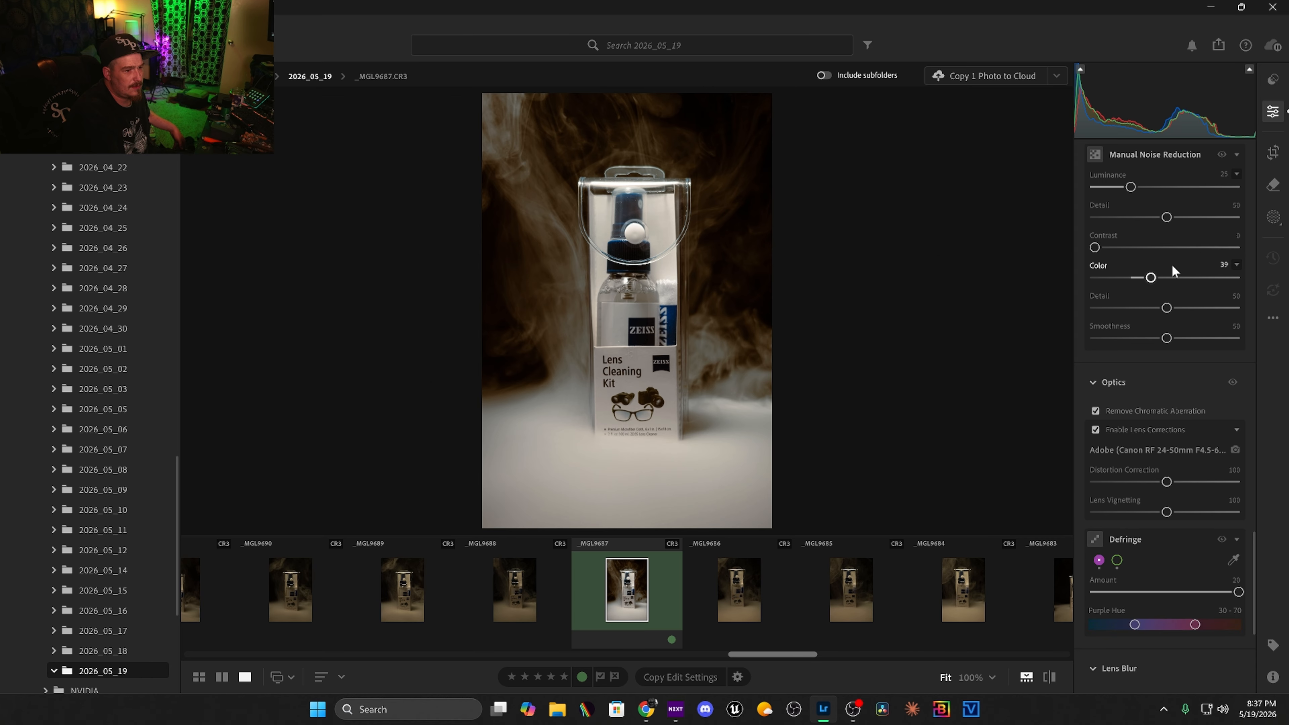
Compare the photo with the lens corrections disabled and enabled again
click(1101, 430)
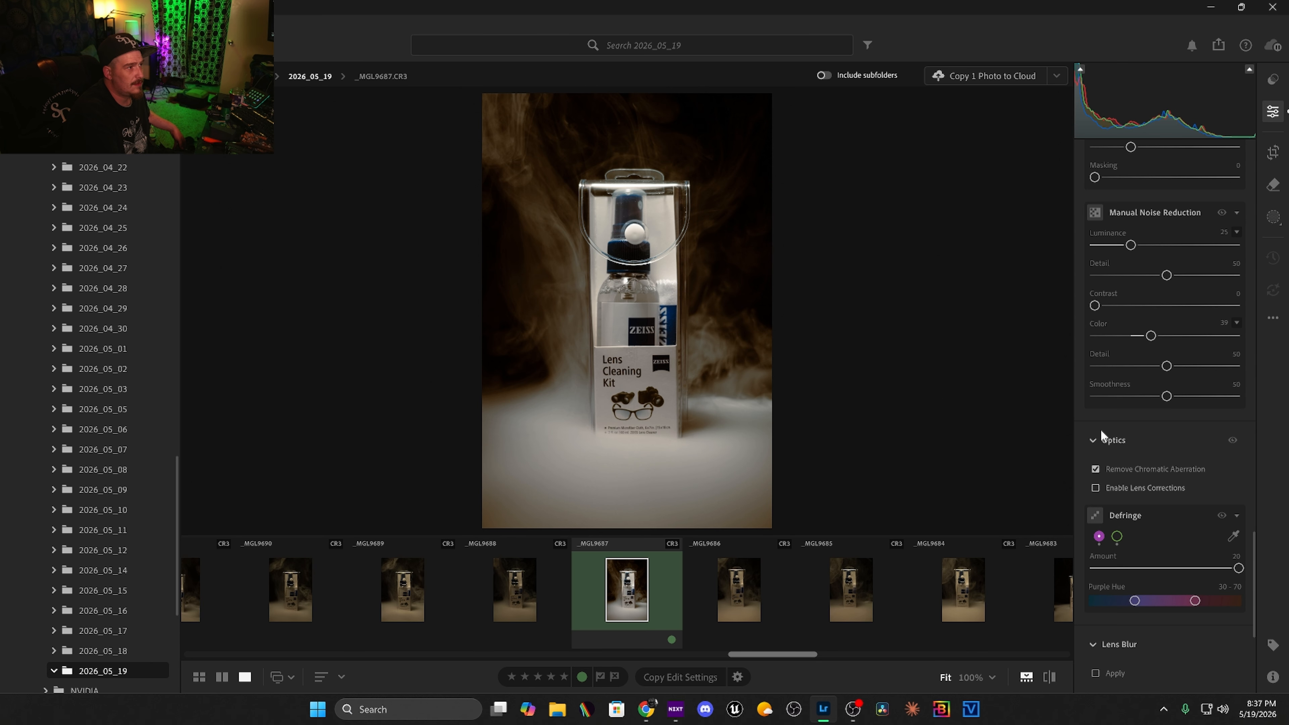
click(1096, 487)
scroll(1096, 487, down, 2)
scroll(1176, 559, down, 1)
scroll(1176, 559, down, 3)
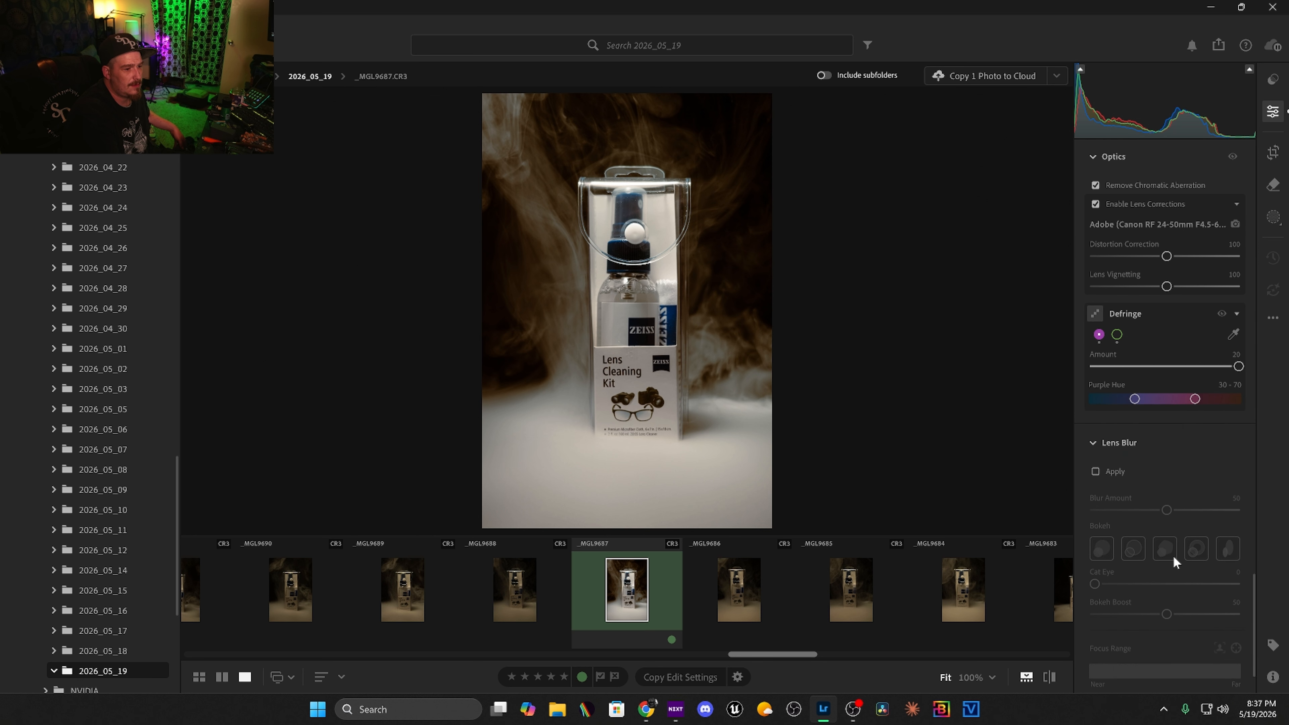
Mark a dust speck on the blue spray nozzle at 100% view, using the generative Remove brush at size 6
mouse_move(1203, 486)
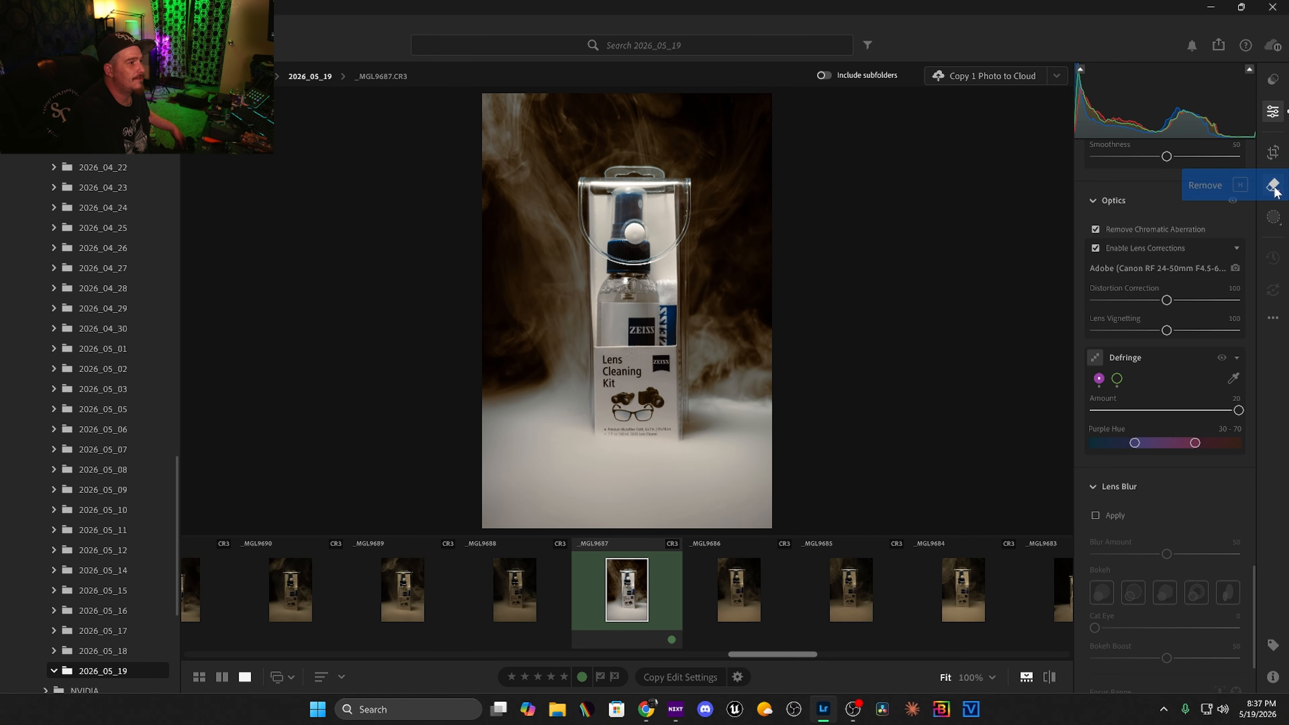
click(650, 253)
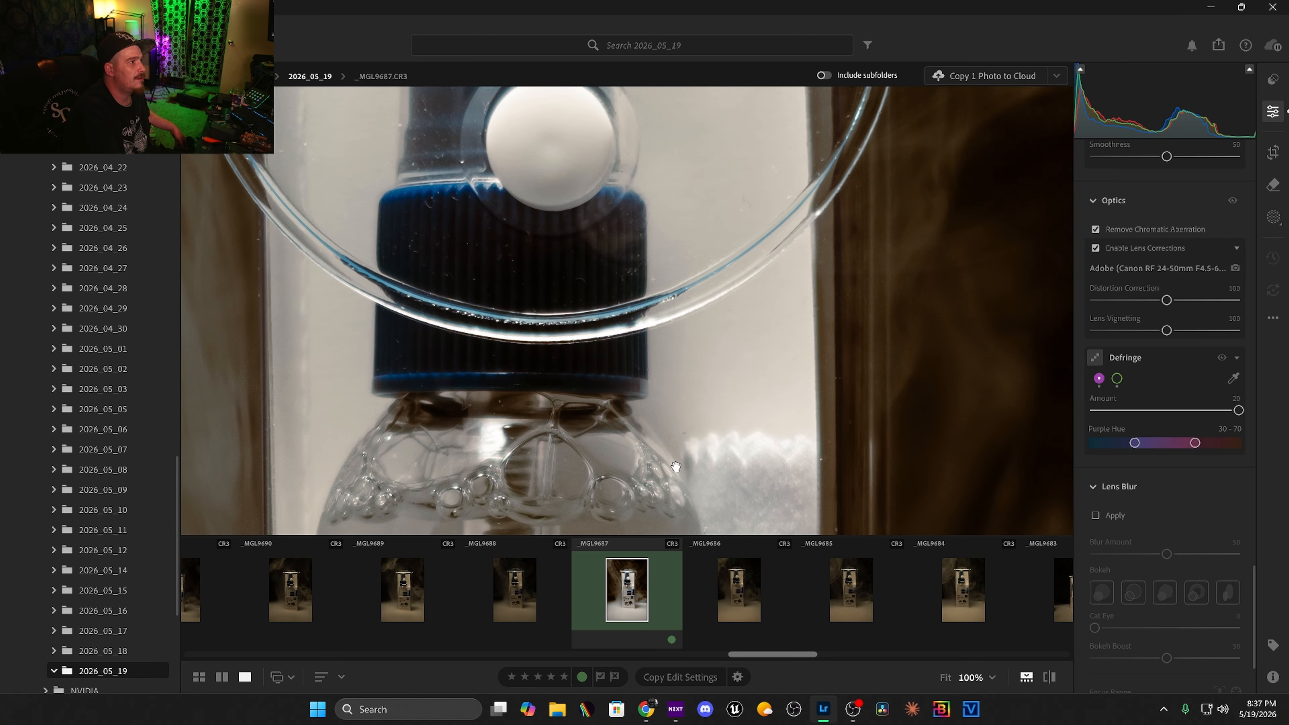
drag(676, 466, 757, 366)
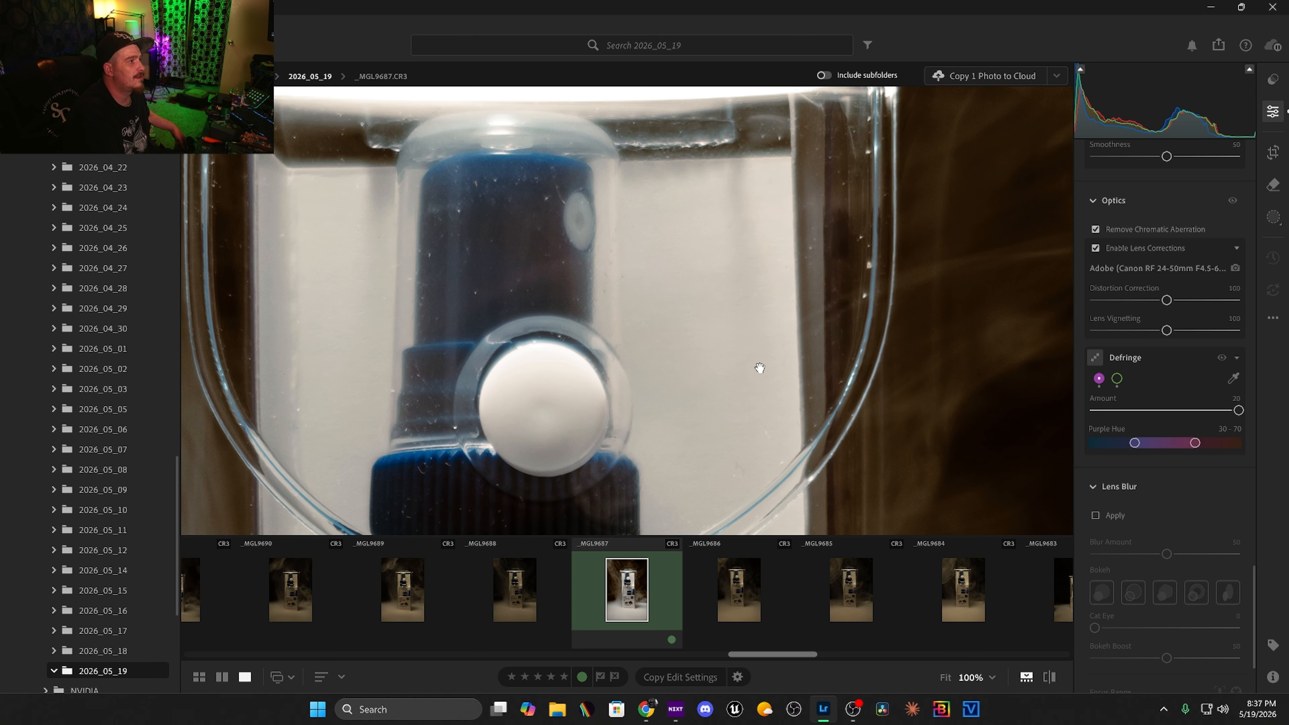
click(1169, 294)
key(h)
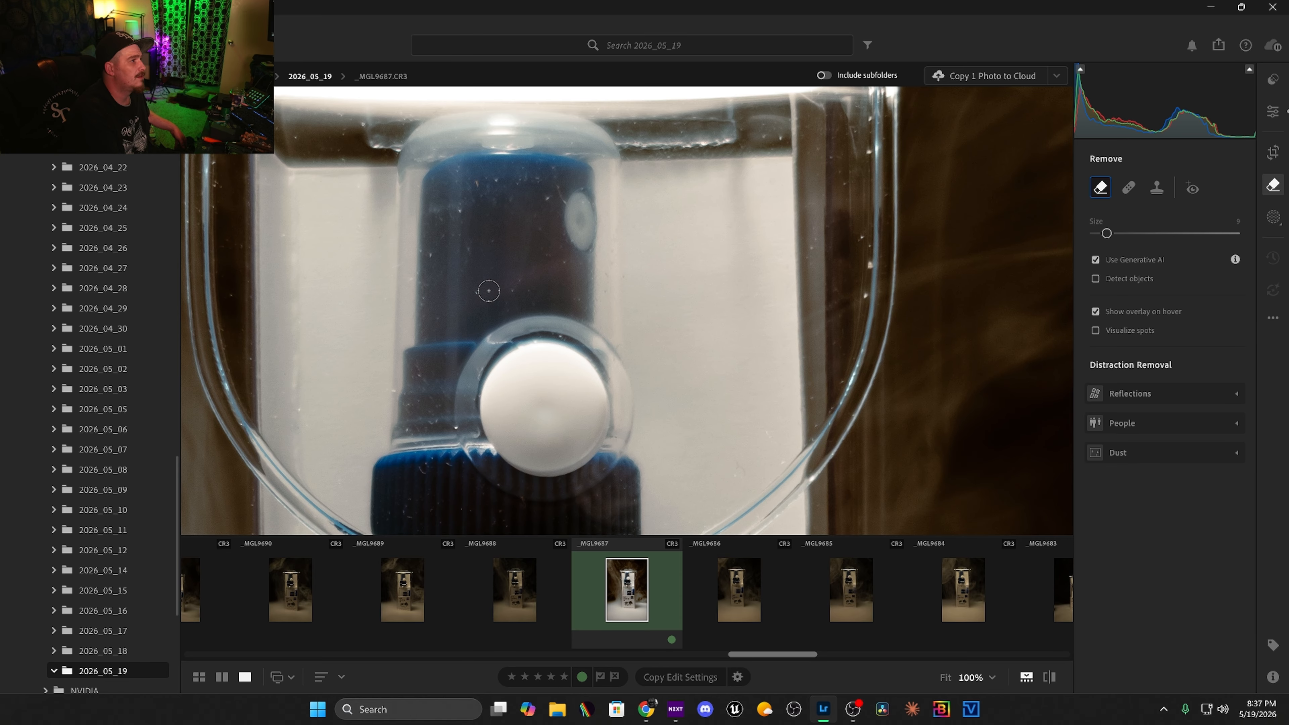
key(bracketleft)
click(476, 295)
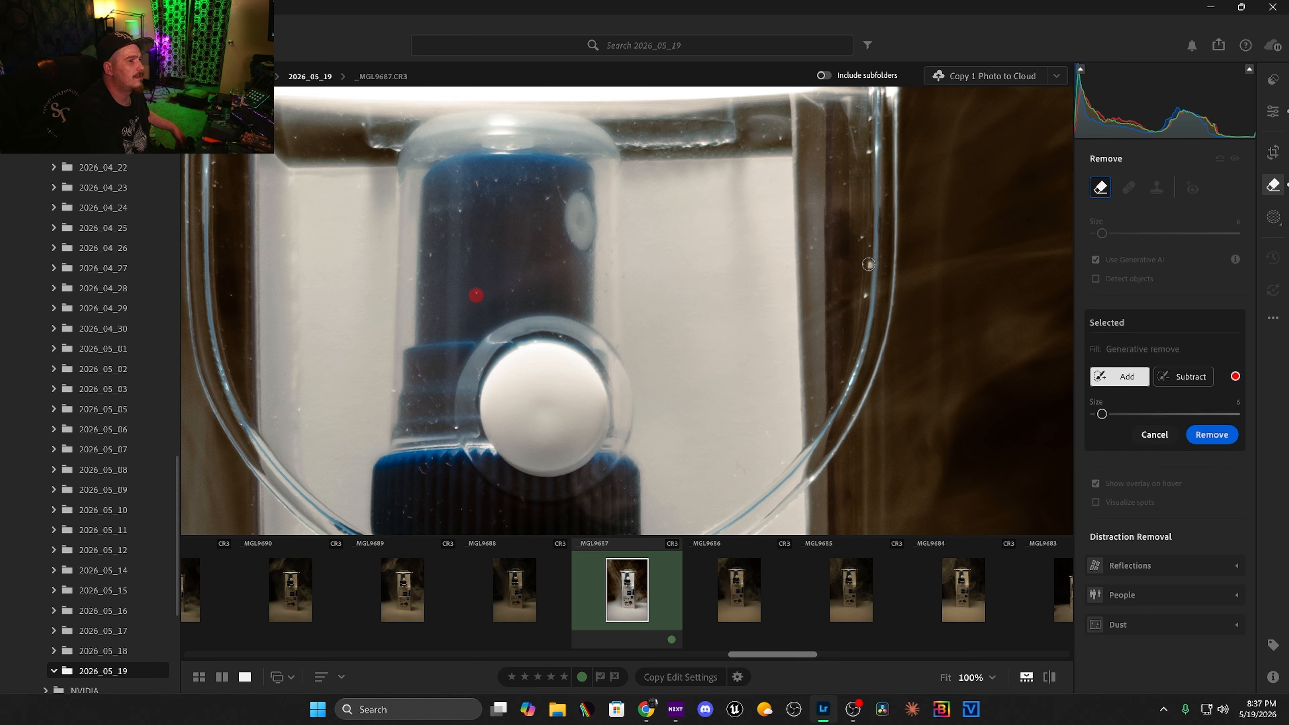
Add the dust specks along the right side of the clear strap and the pouch's upper right corner to the removal selection
click(870, 266)
click(866, 295)
click(870, 118)
click(780, 137)
click(764, 135)
click(811, 398)
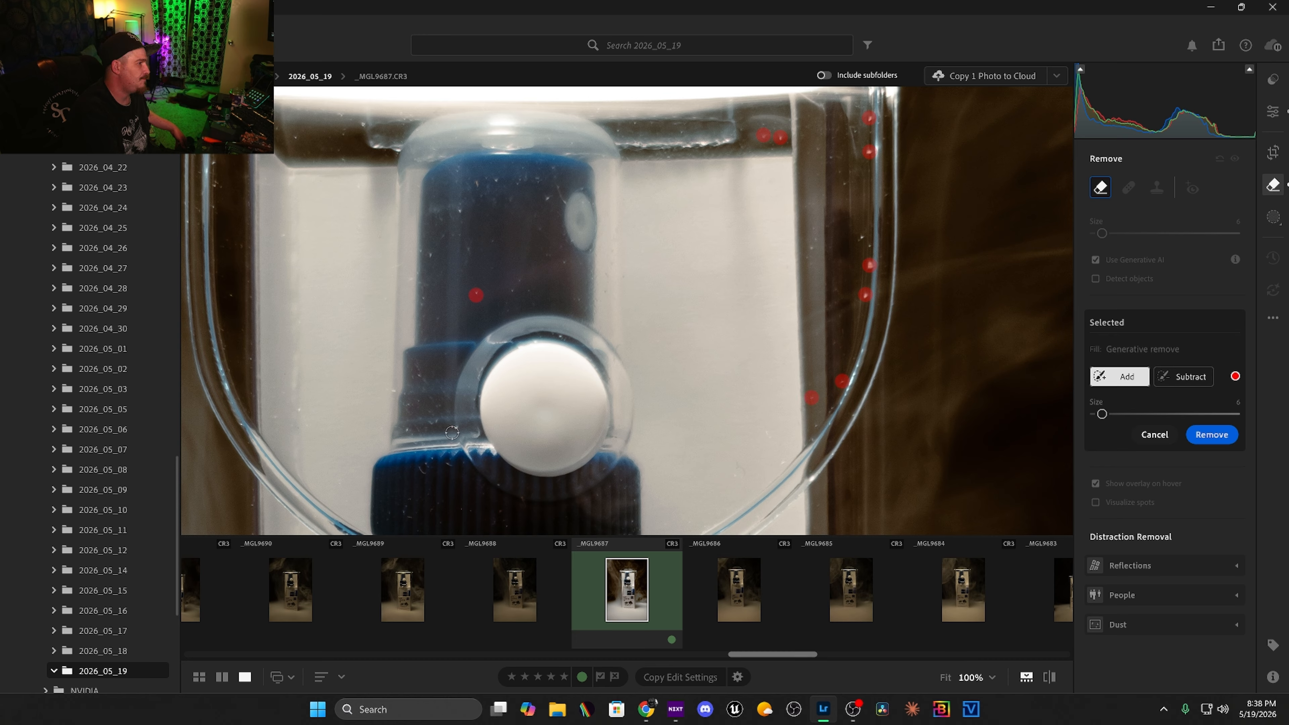
Add the dust specks on the nozzle's lower edge, the ribbed blue cap and the white panel left of it to the removal selection
click(456, 429)
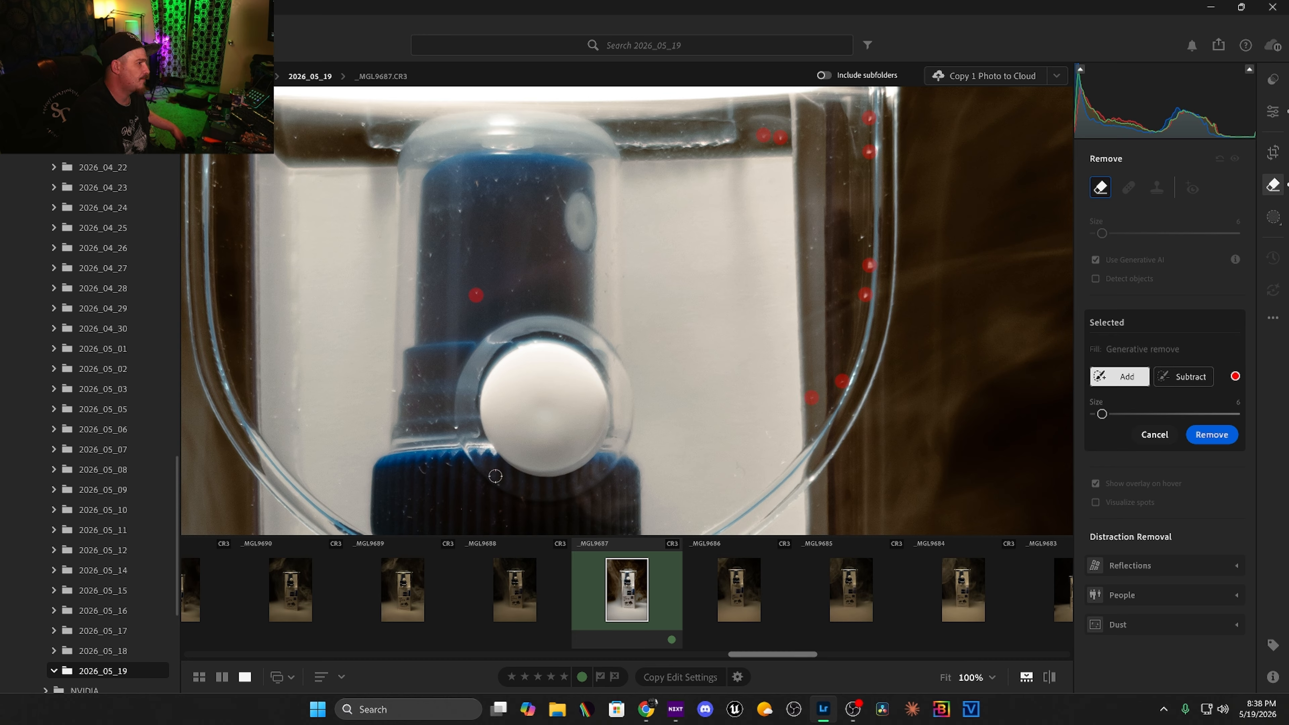
click(506, 526)
click(463, 509)
click(301, 409)
click(276, 417)
Add the dust specks along the left side of the clear strap and the pouch's upper left corner to the removal selection
click(229, 292)
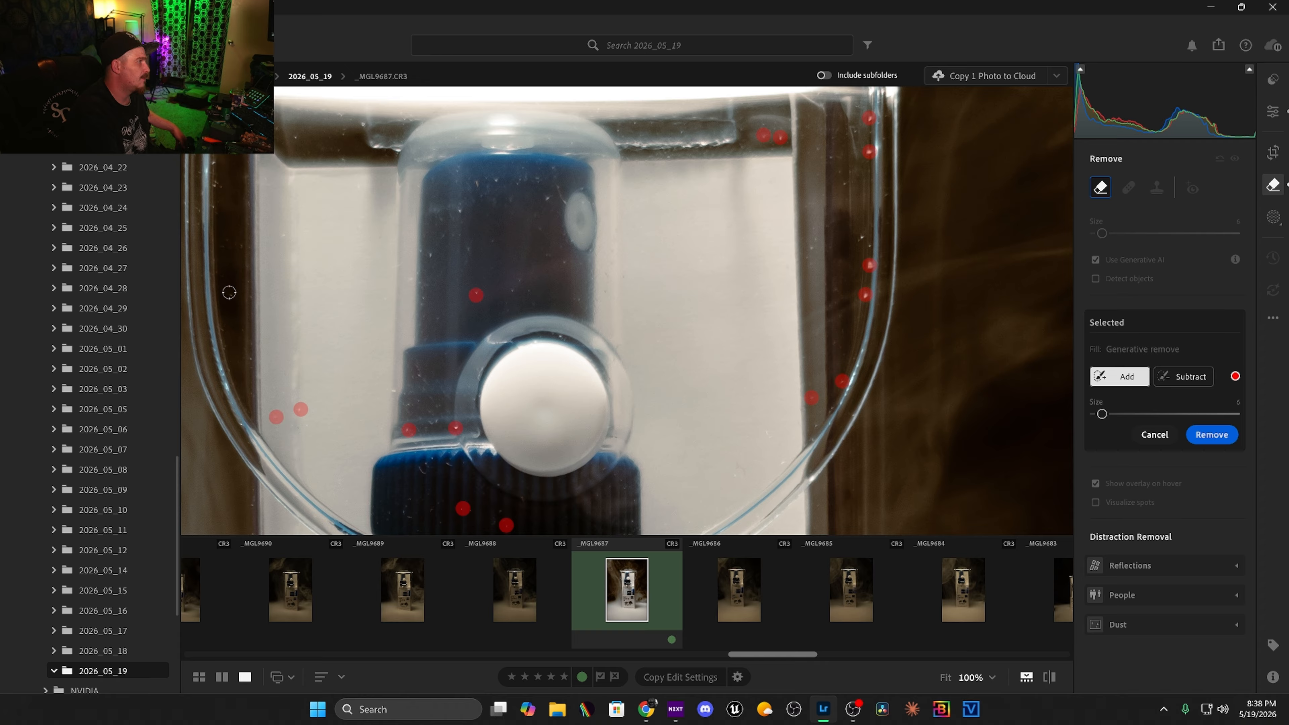
click(217, 164)
click(217, 185)
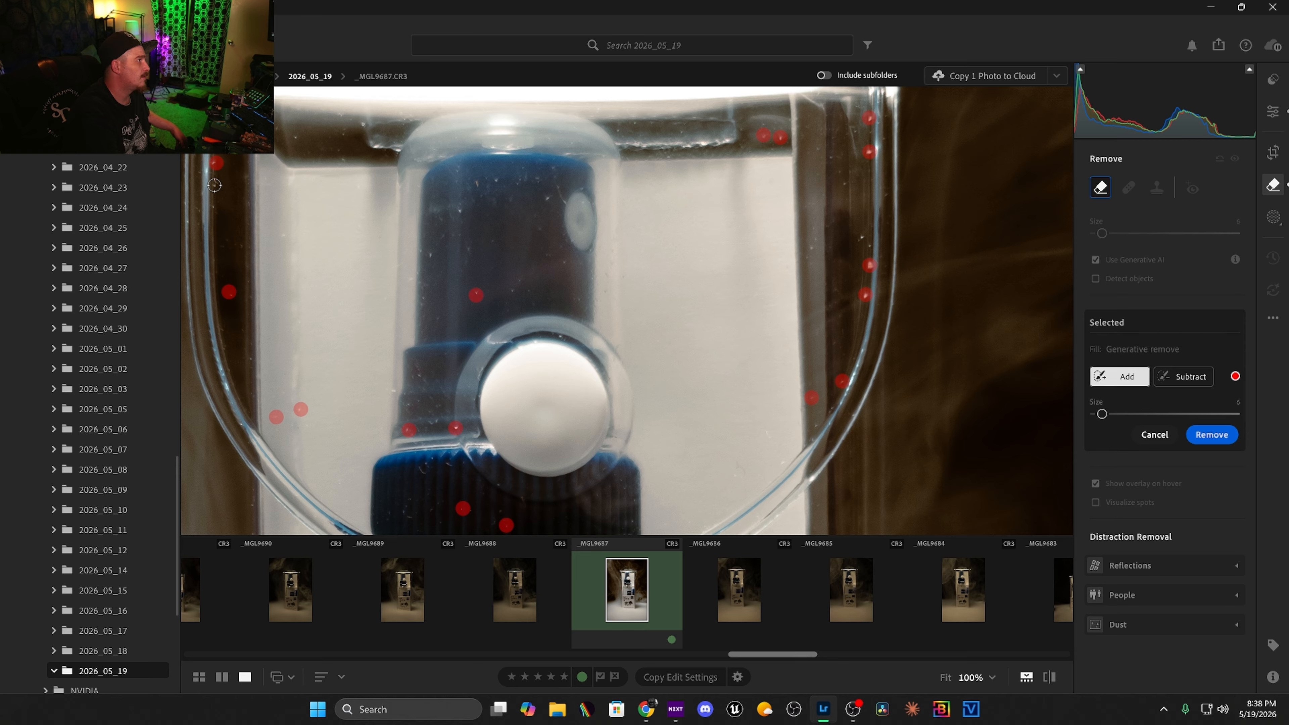
click(214, 206)
click(295, 136)
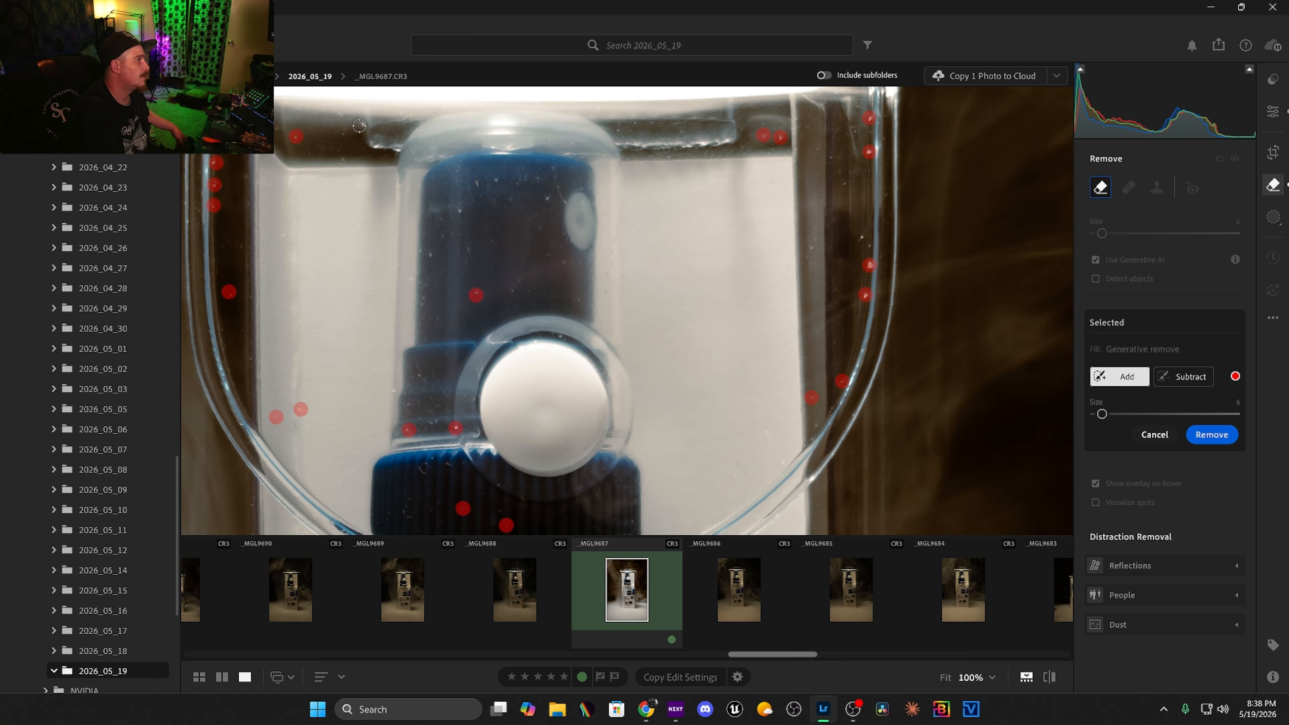
click(344, 115)
Mark the remaining specks on the ribbed cap and the strap's right side, and generatively remove all marked dust
click(633, 520)
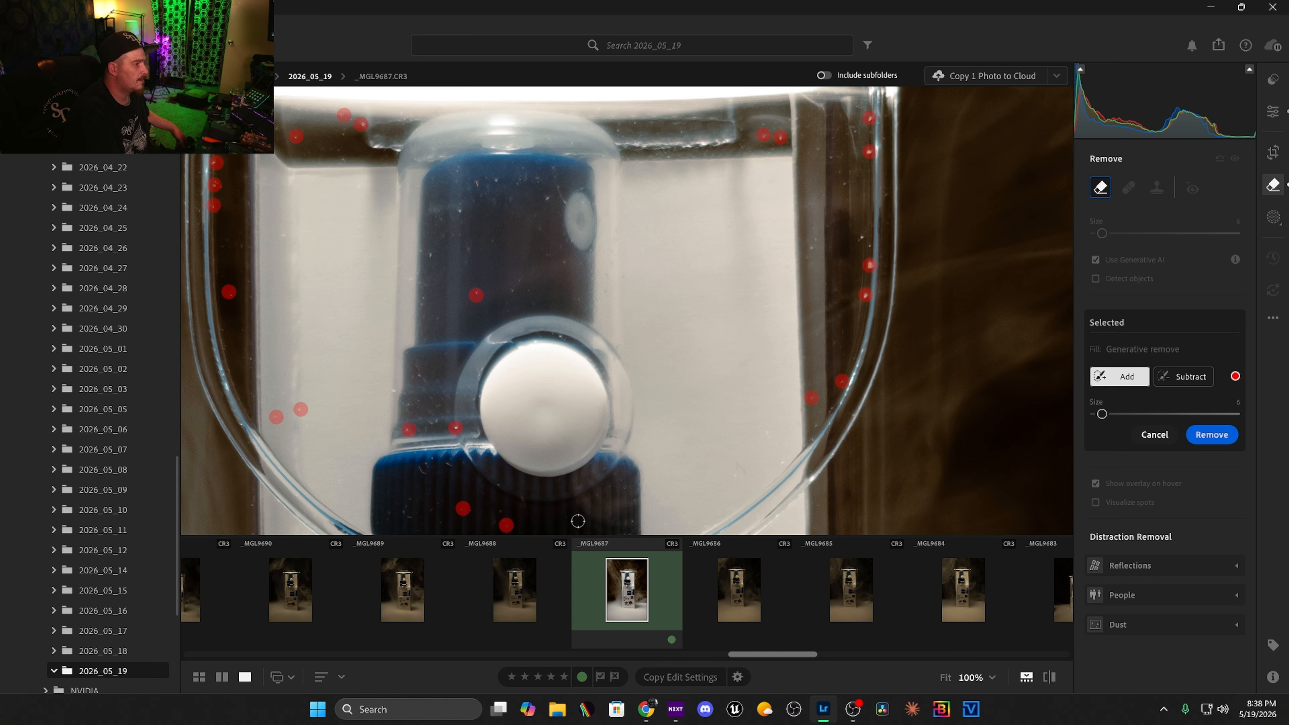
click(403, 513)
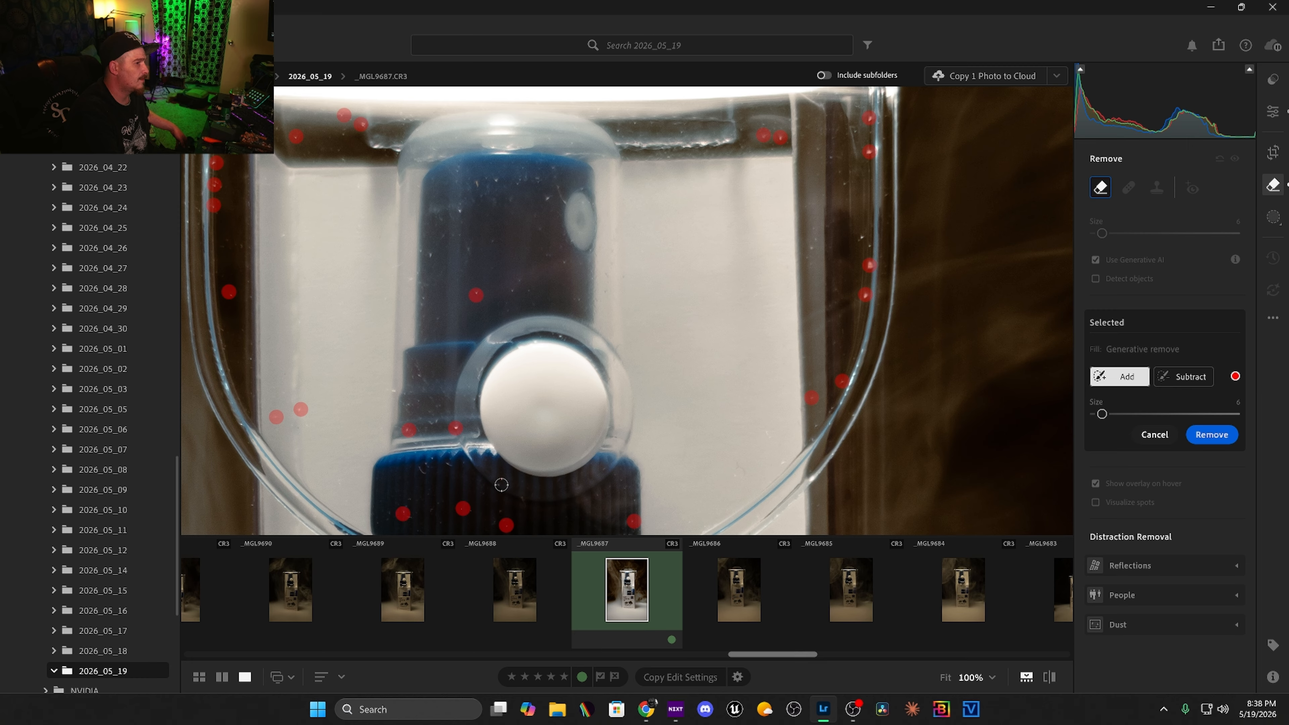
click(820, 424)
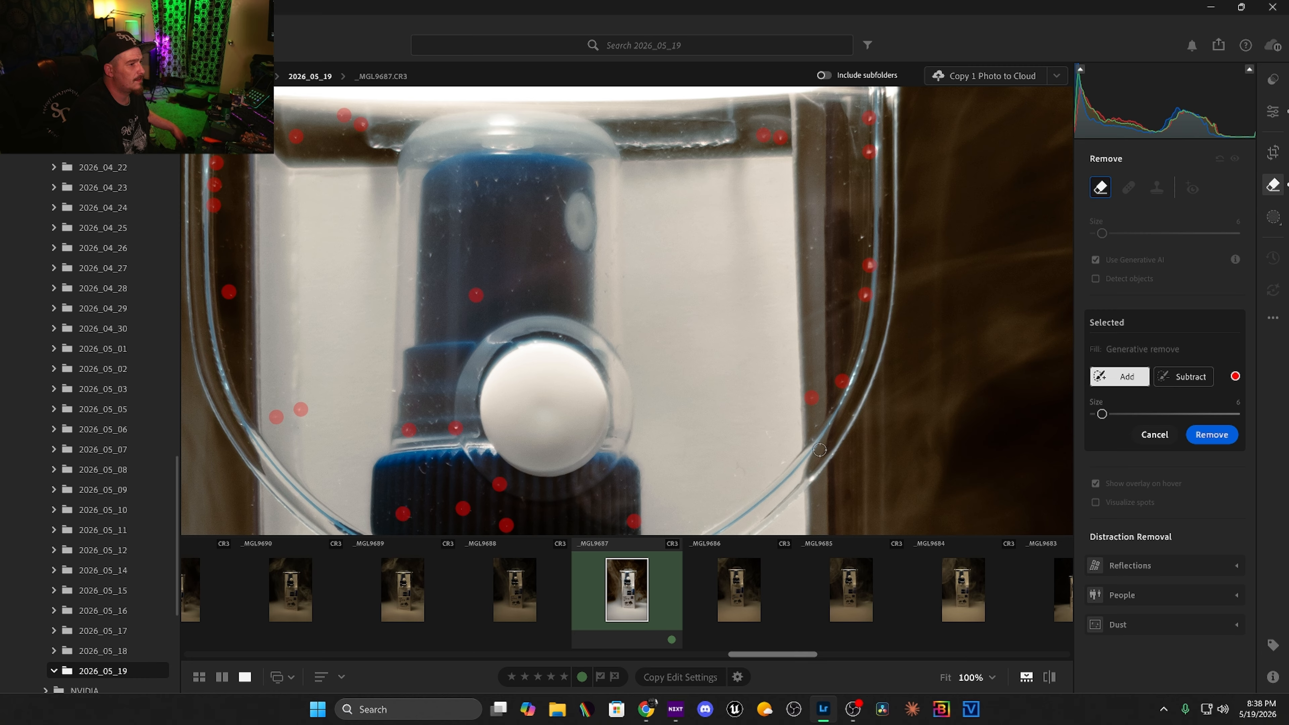
click(1211, 435)
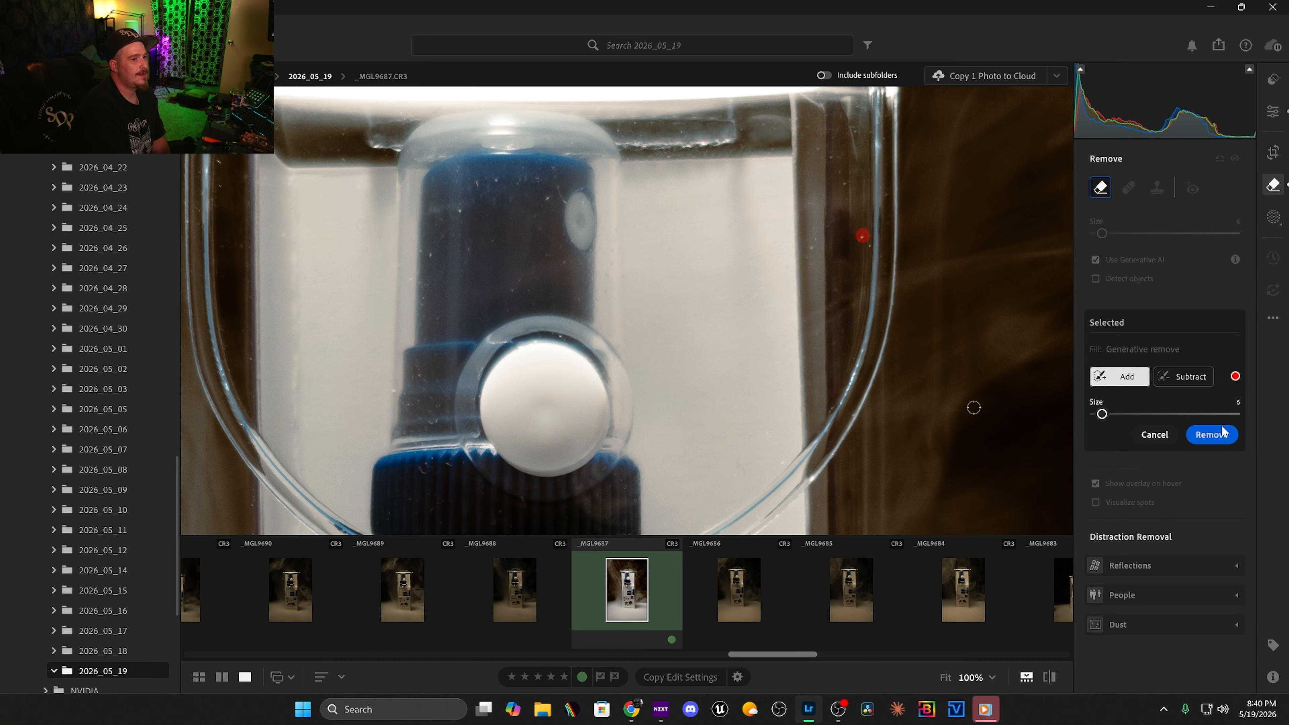
click(1221, 436)
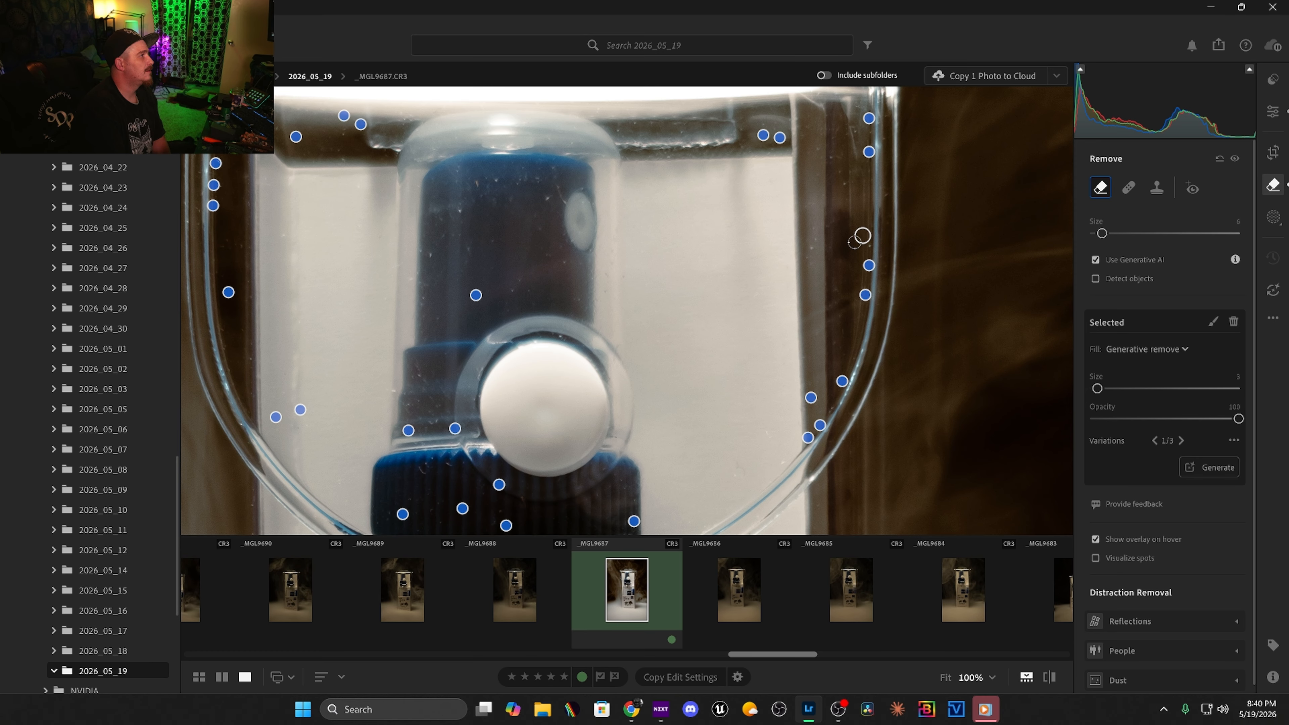
Mark the specks on the dark ZEISS bottle label and the blue packet's lower corner at 100% view with the generative Remove brush
key(e)
click(818, 230)
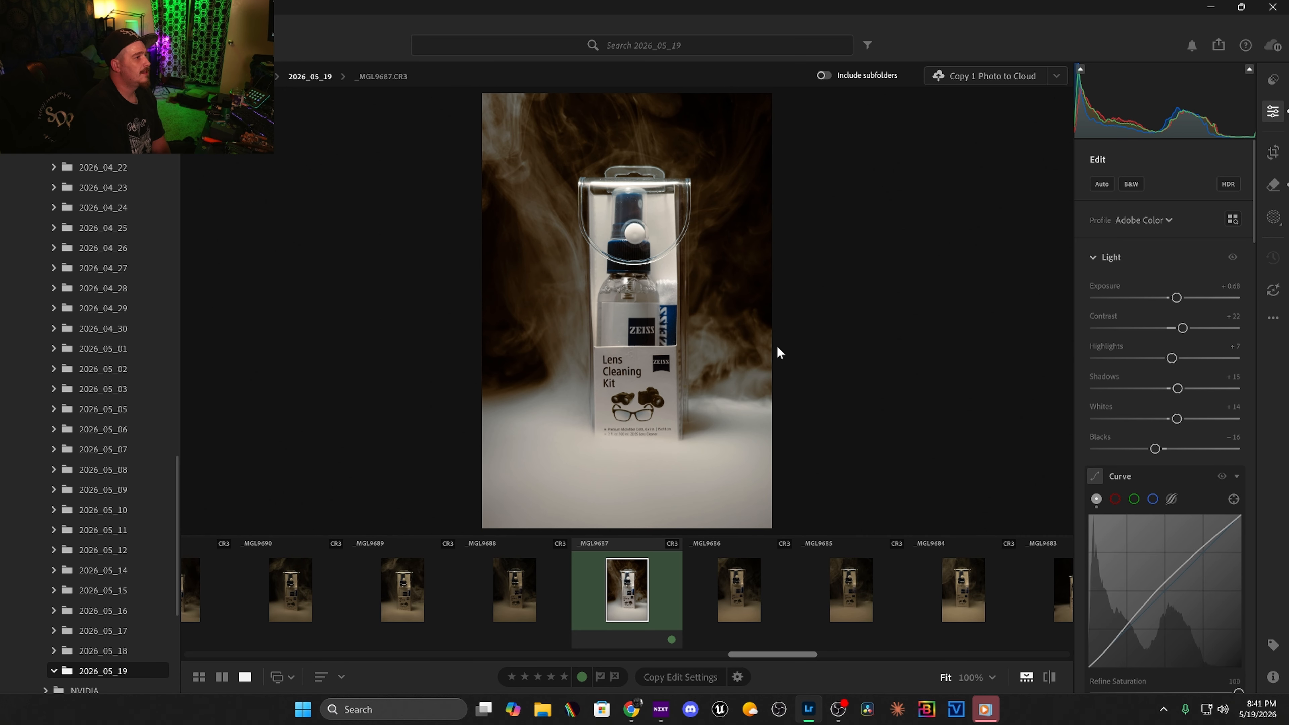
click(650, 364)
drag(581, 354, 572, 451)
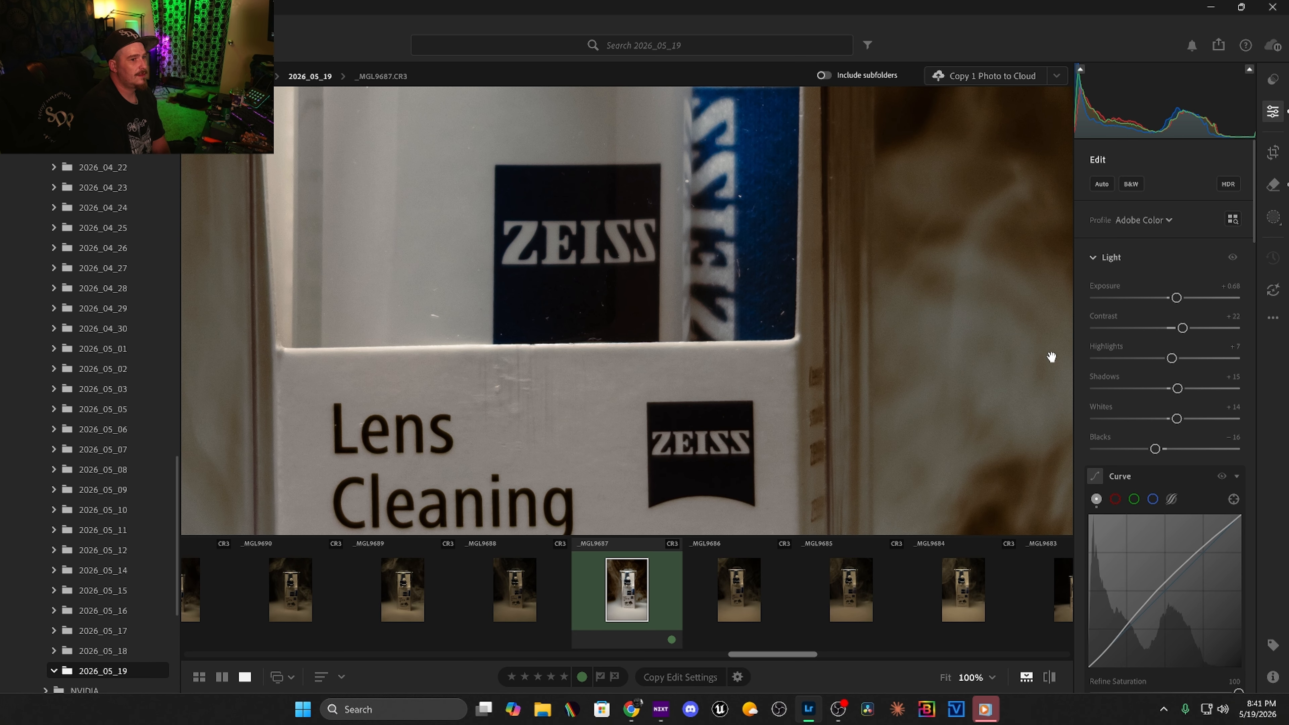
click(1273, 185)
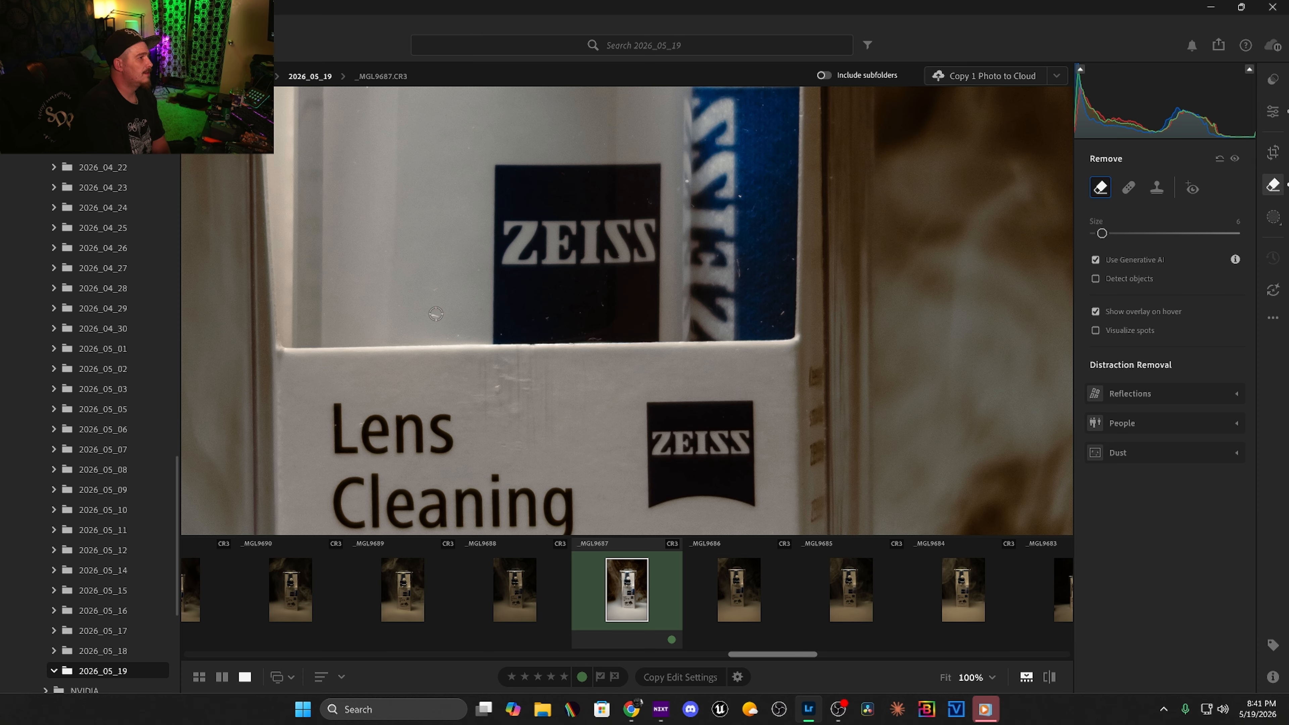
click(784, 315)
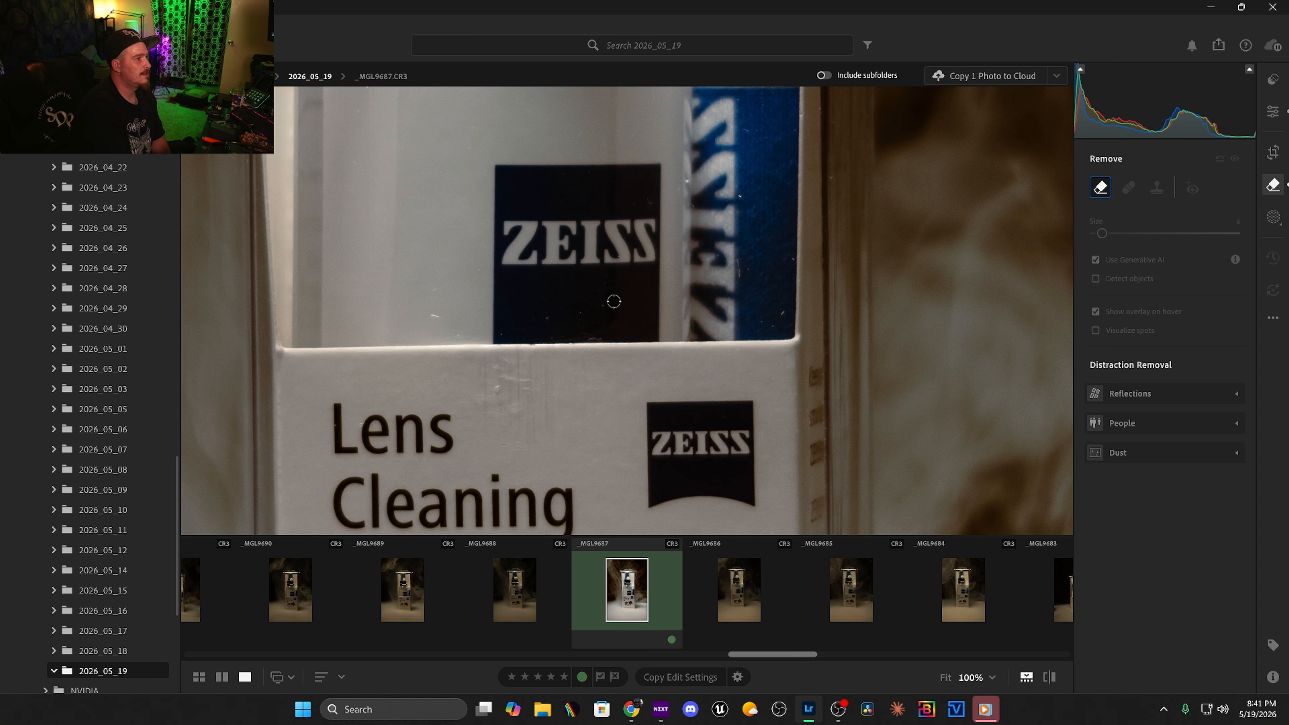
click(604, 306)
click(547, 317)
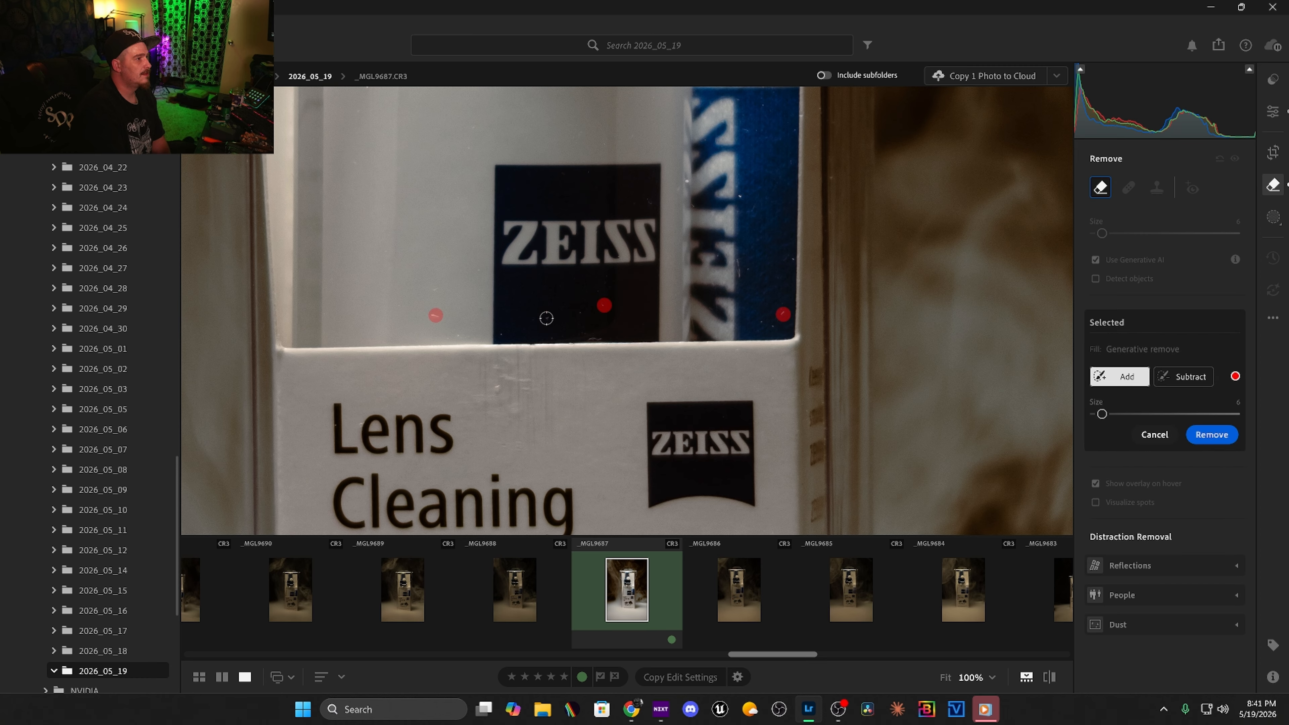
click(582, 313)
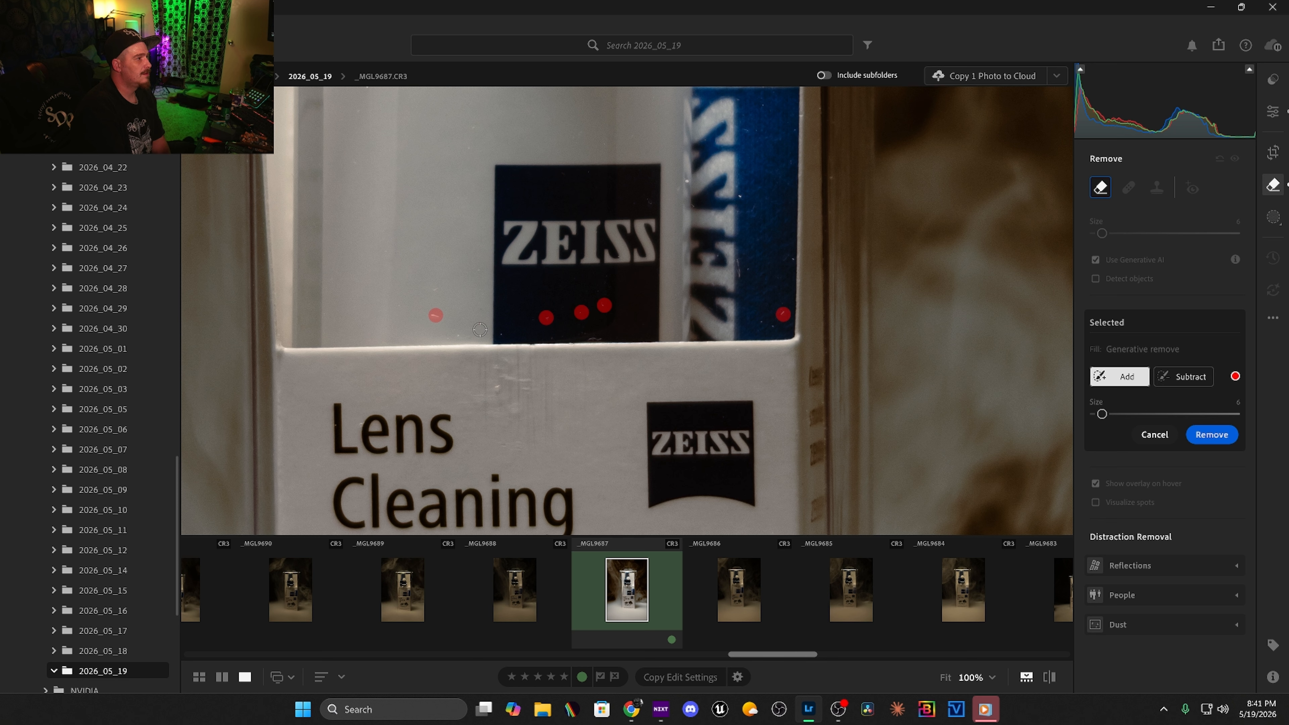
click(501, 332)
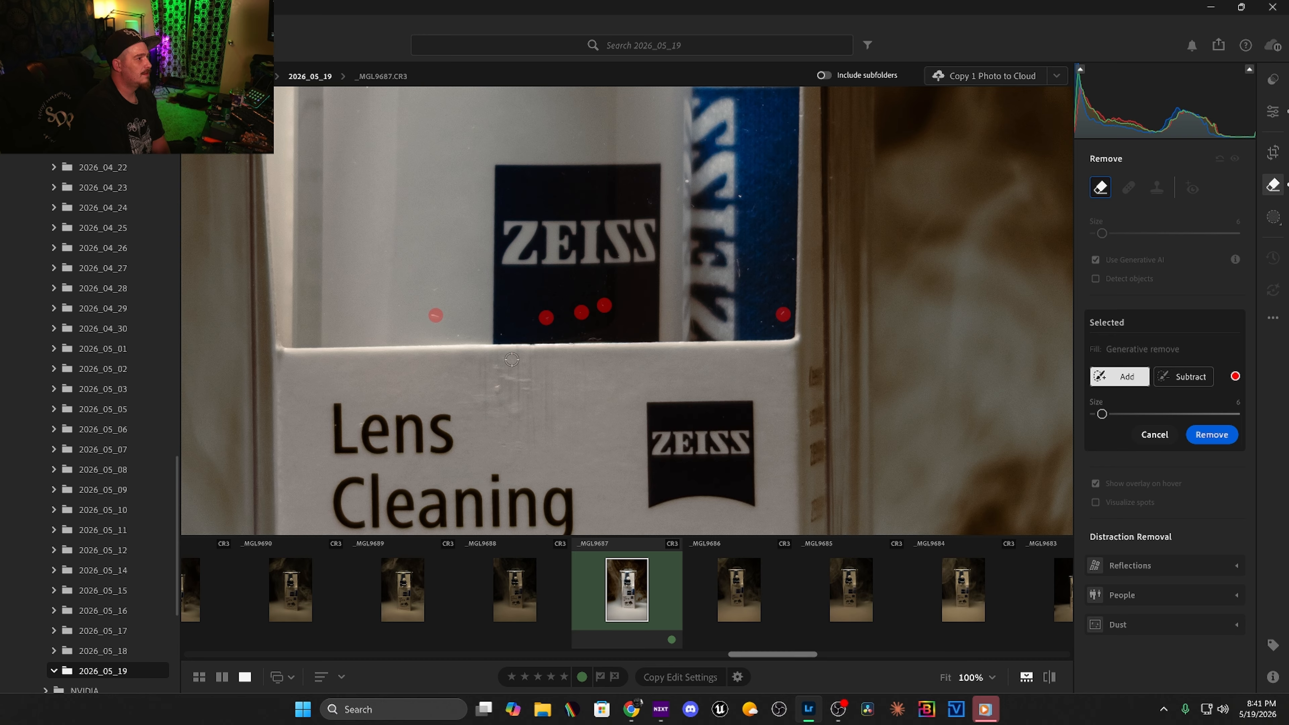
Add the specks left of the bottle's ZEISS label and the blemish on the carton's upper edge to the removal selection
click(498, 388)
click(460, 335)
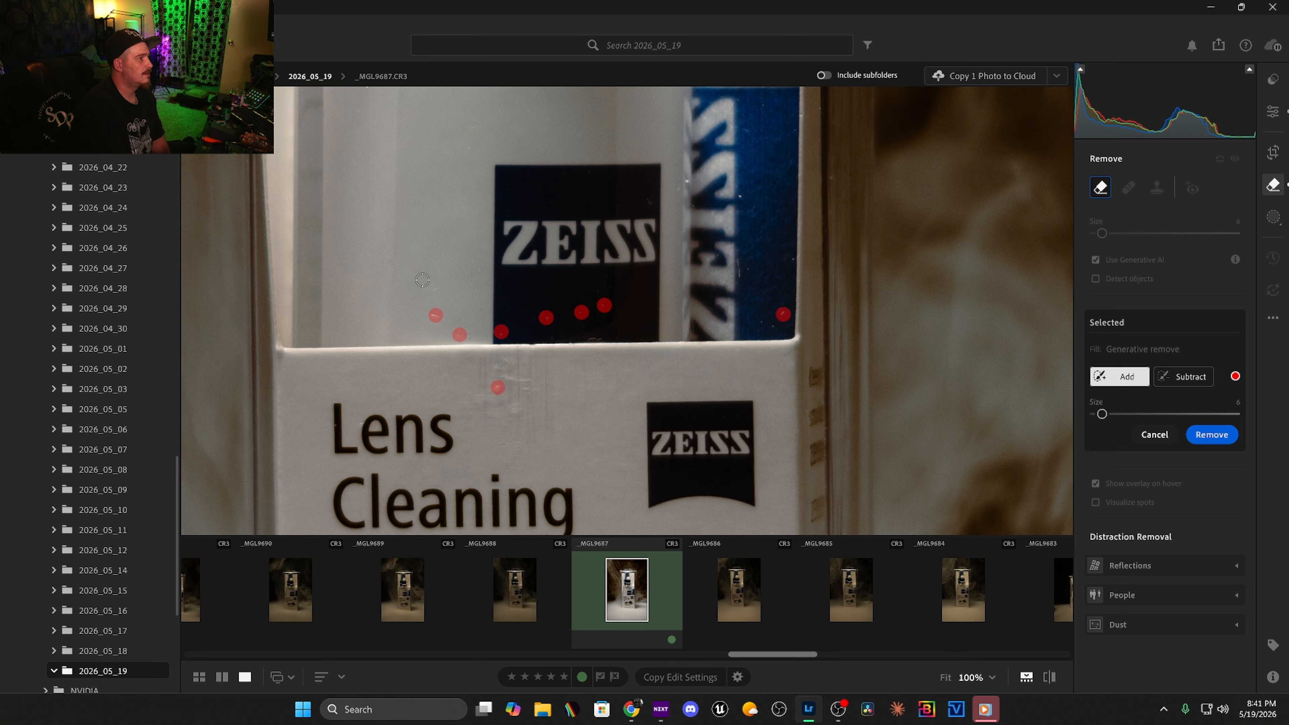
click(437, 290)
click(480, 270)
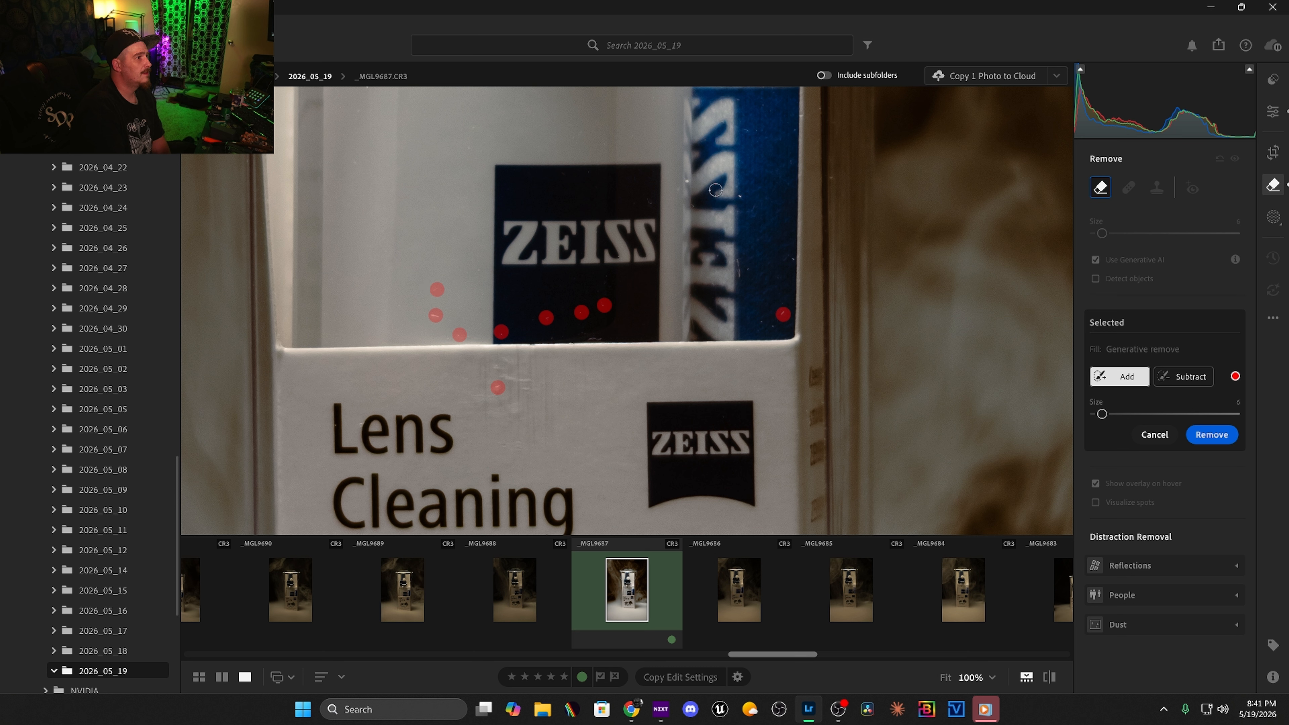
Add the dust specks across the blue ZEISS packet and on the pouch edge beside it to the removal selection
click(741, 195)
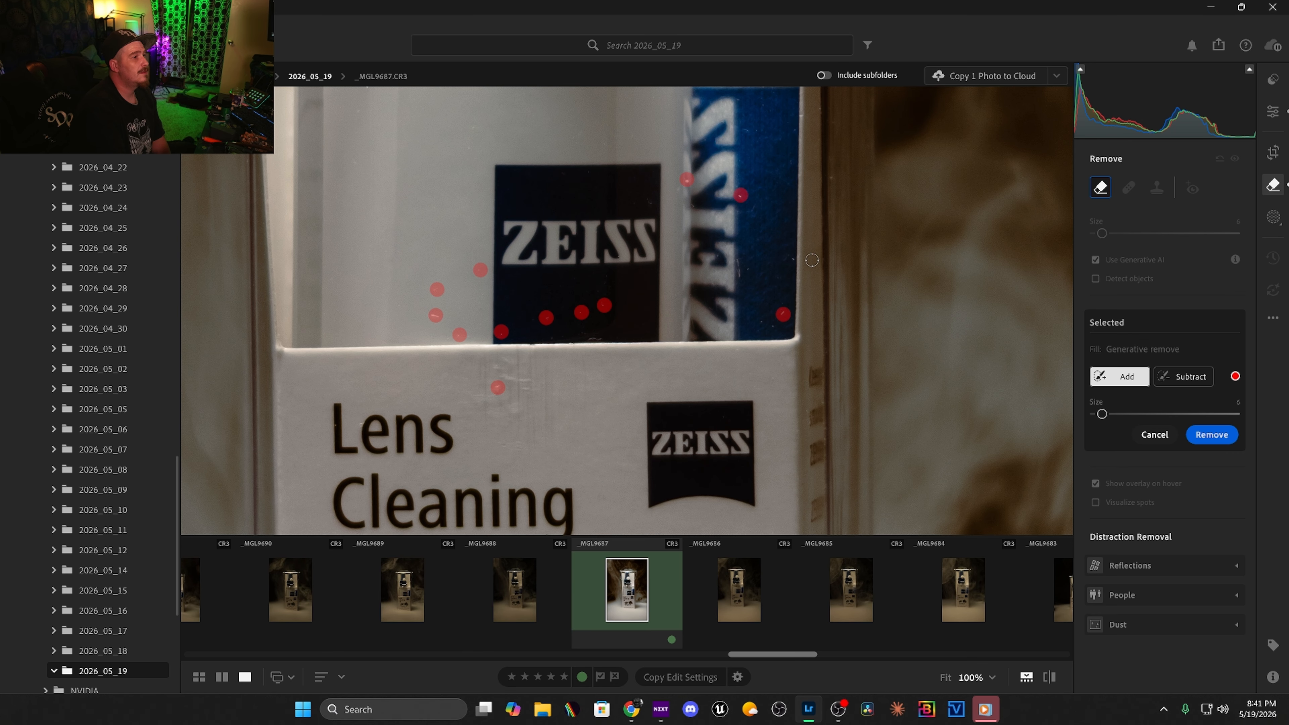
click(793, 259)
click(760, 321)
click(775, 326)
mouse_move(742, 262)
mouse_down()
mouse_move(740, 277)
mouse_move(746, 267)
mouse_up()
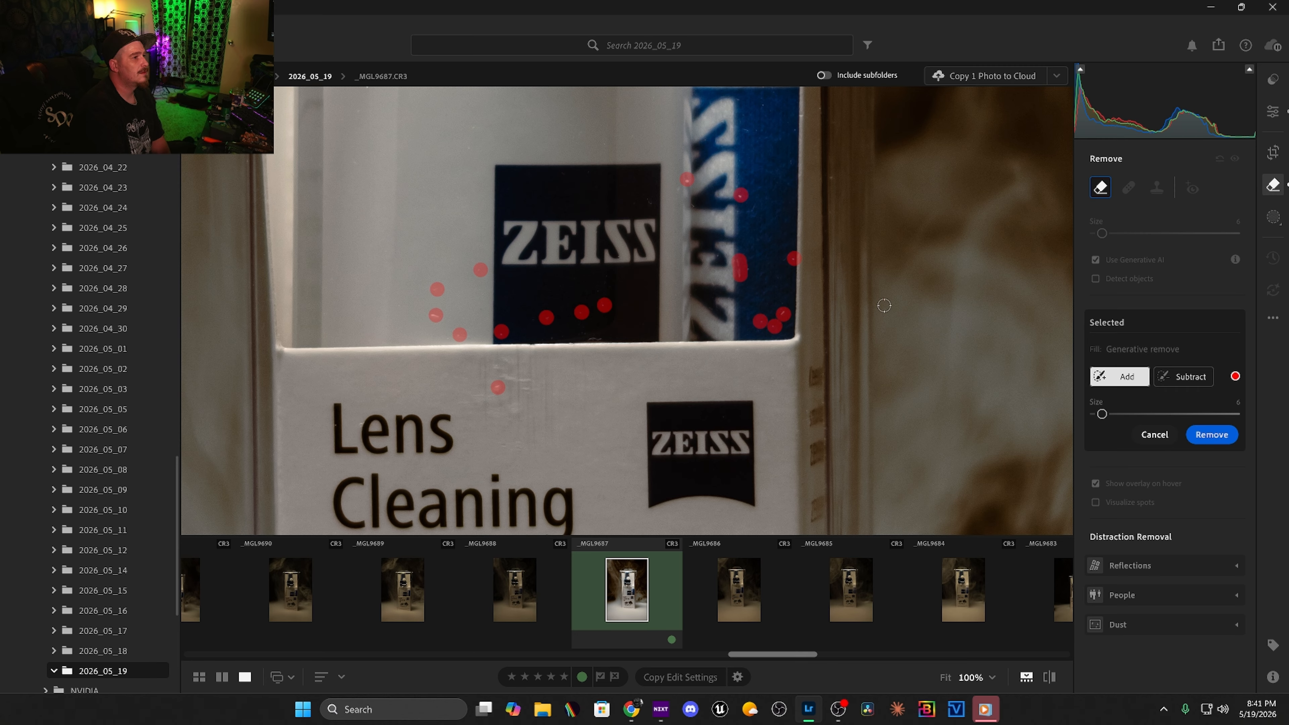
click(834, 178)
click(764, 106)
Mark the specks on the white bottle area left of the ZEISS label and generatively remove all marked dust
click(410, 204)
click(419, 215)
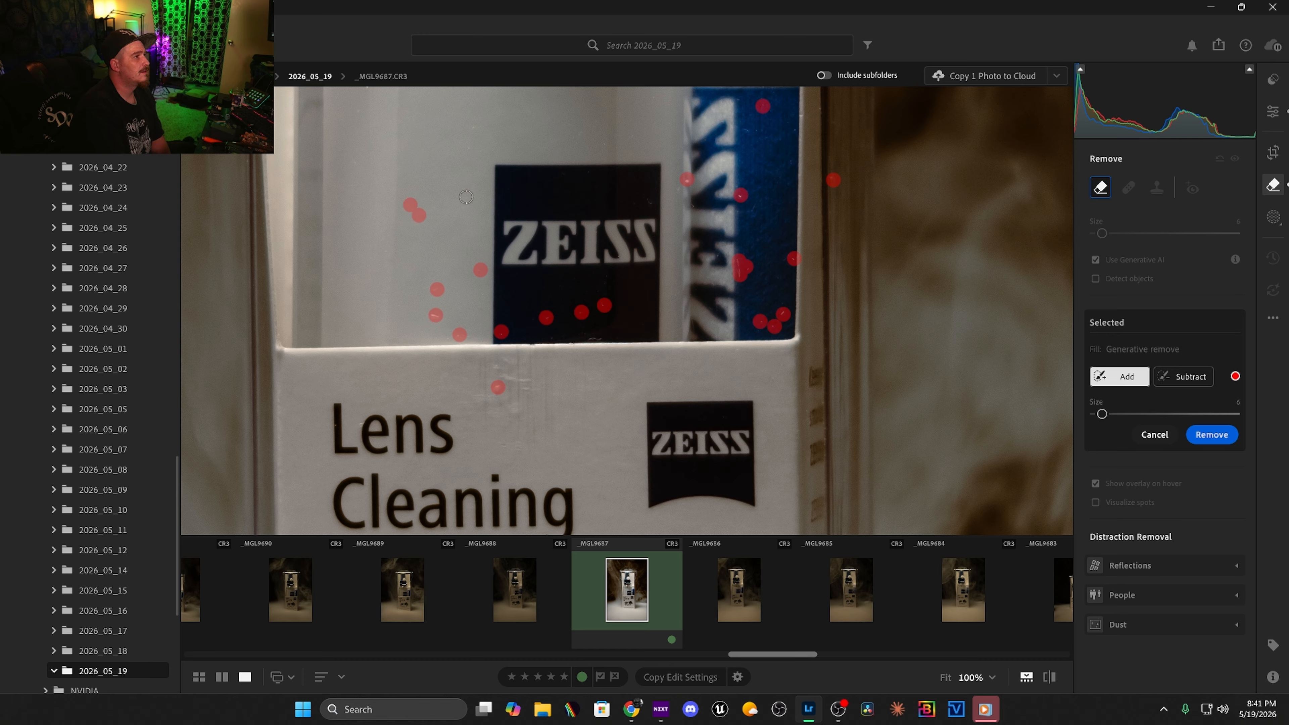
click(469, 202)
click(361, 157)
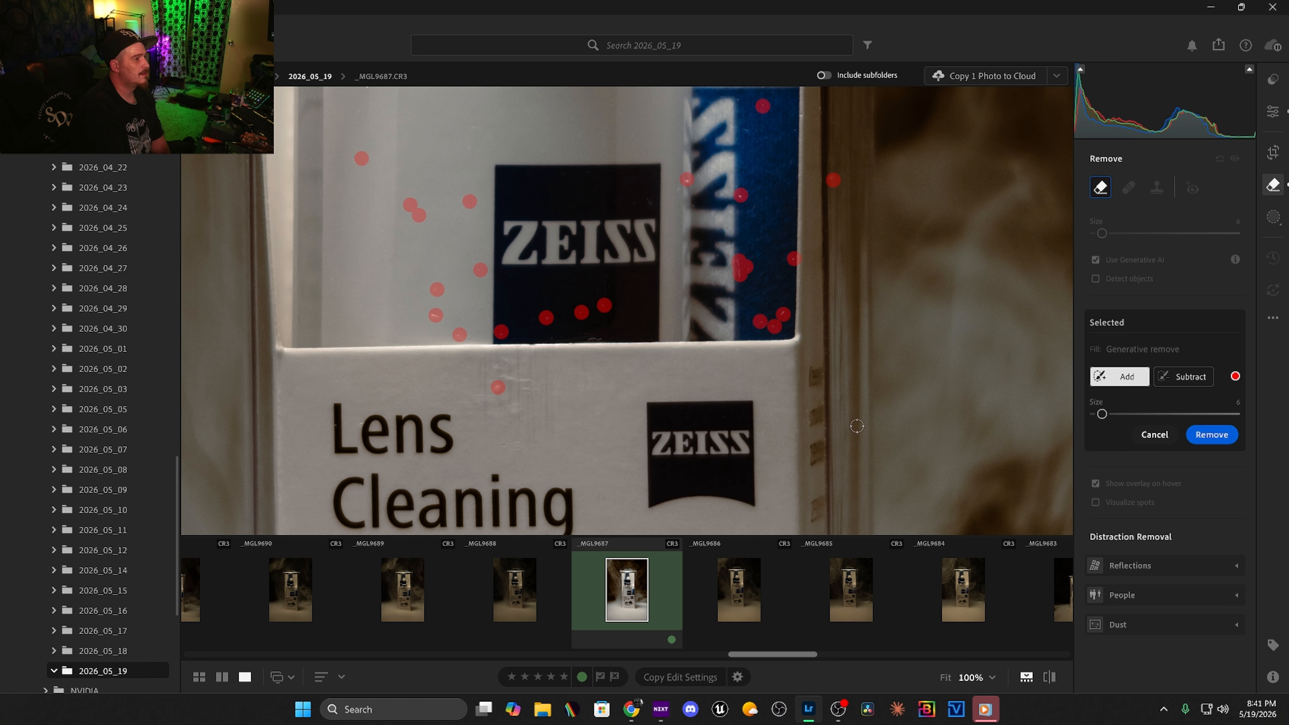
click(1198, 436)
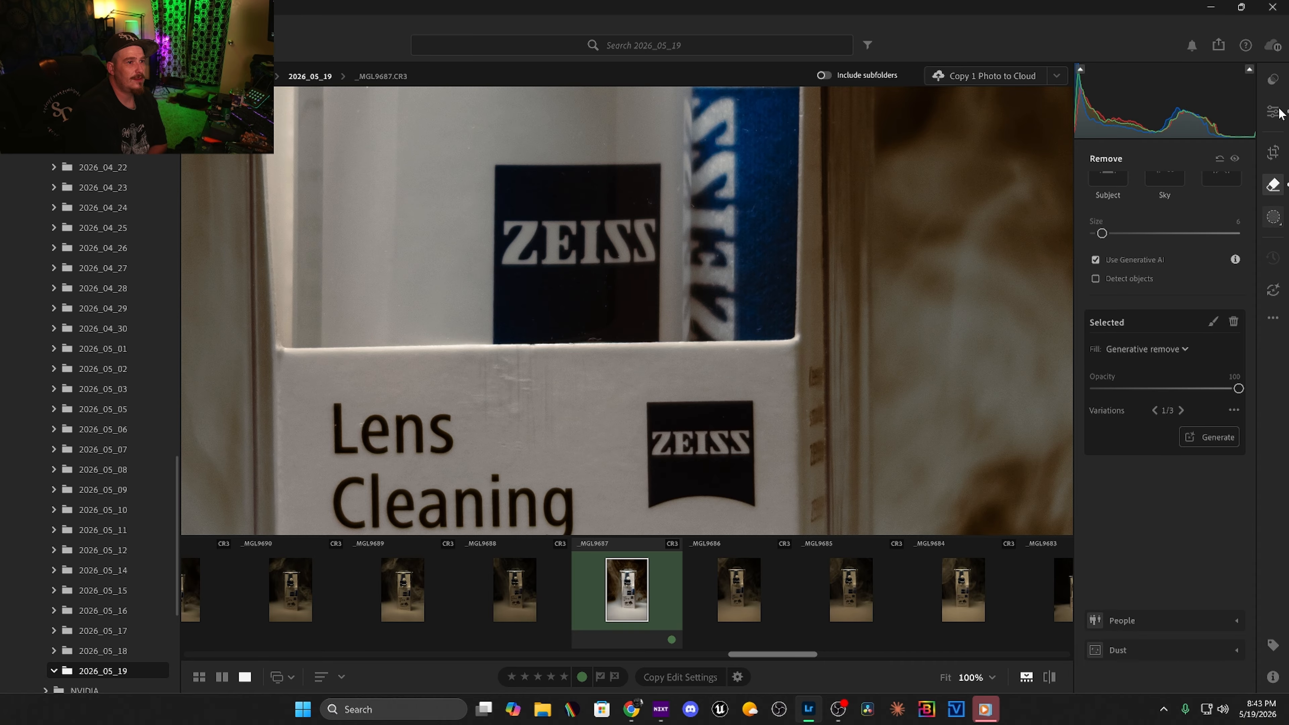
Create a radial gradient mask as a tall narrow ellipse over the lens cleaning kit
click(1274, 217)
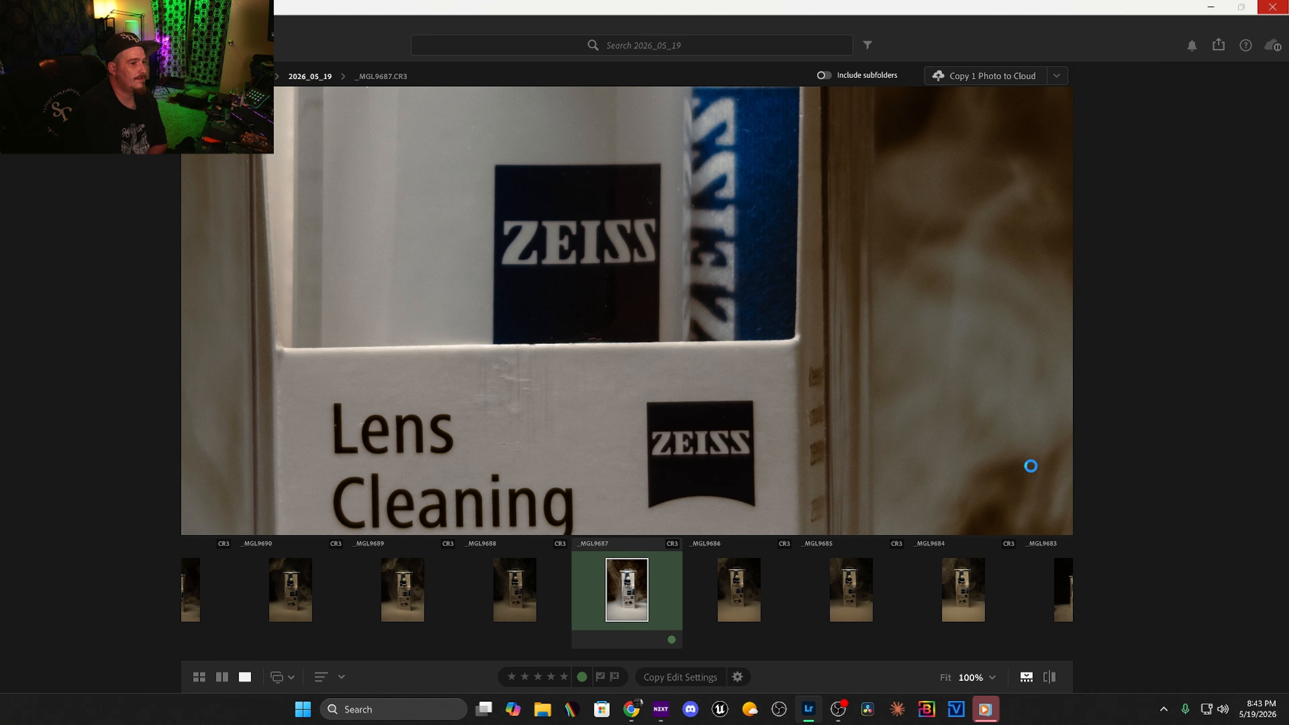
drag(978, 356, 541, 356)
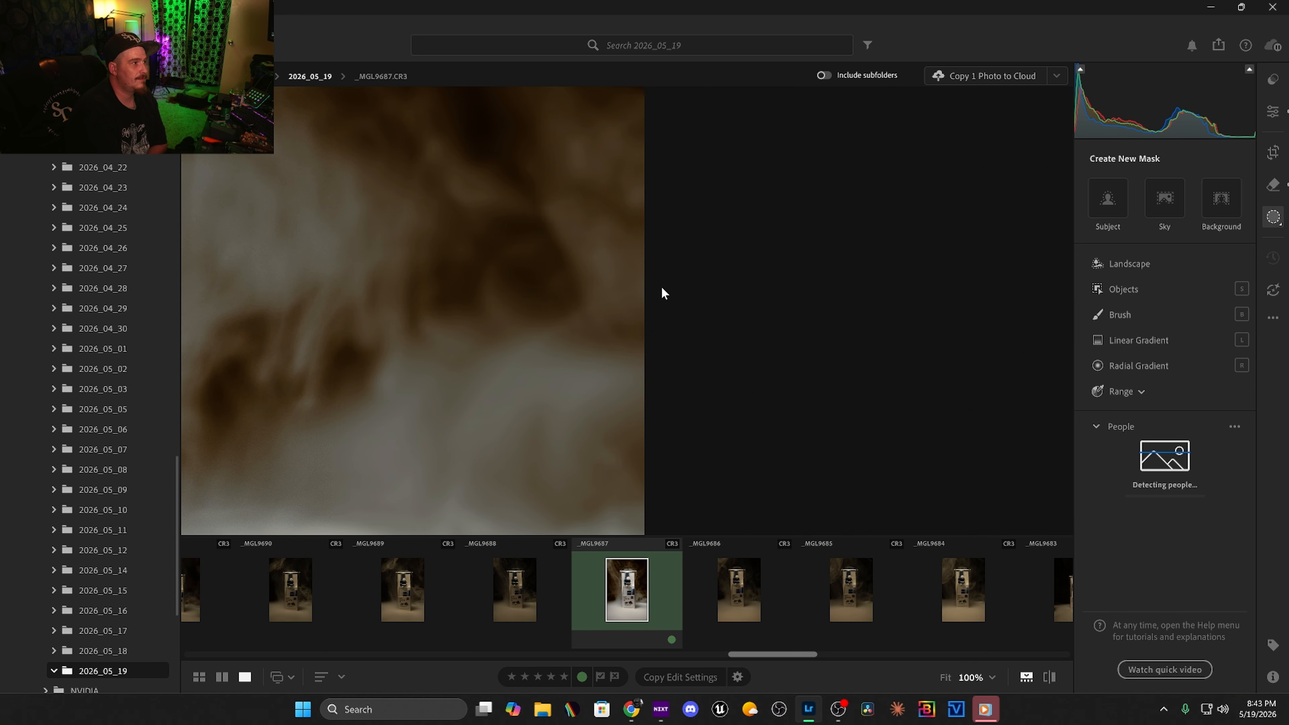
drag(375, 298, 1007, 288)
drag(409, 335, 678, 428)
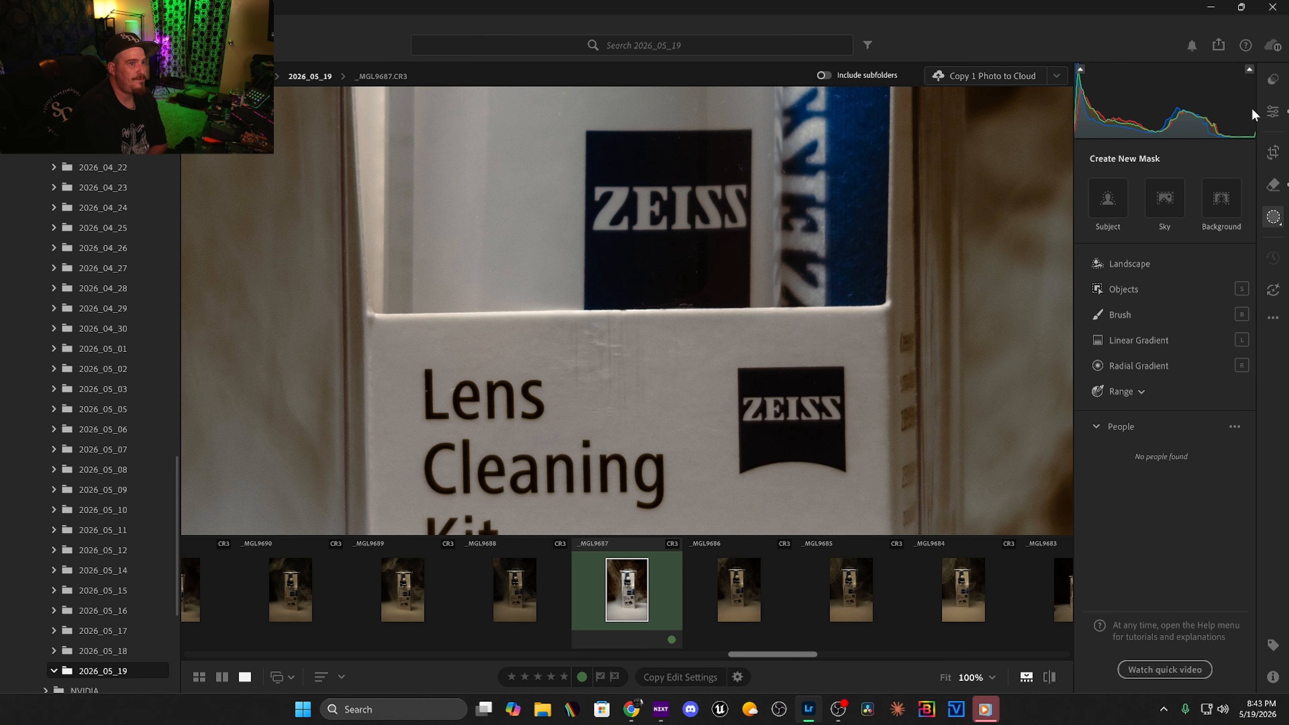
click(1275, 217)
key(z)
click(1277, 218)
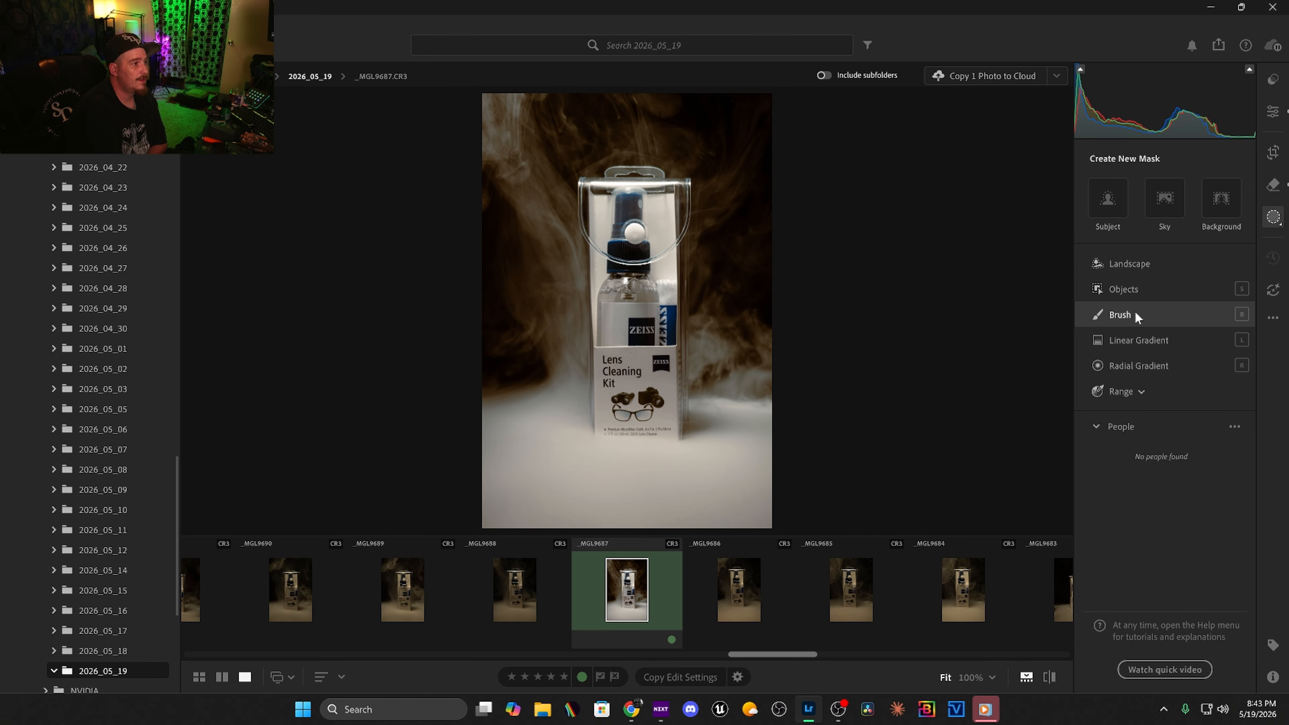
click(1147, 362)
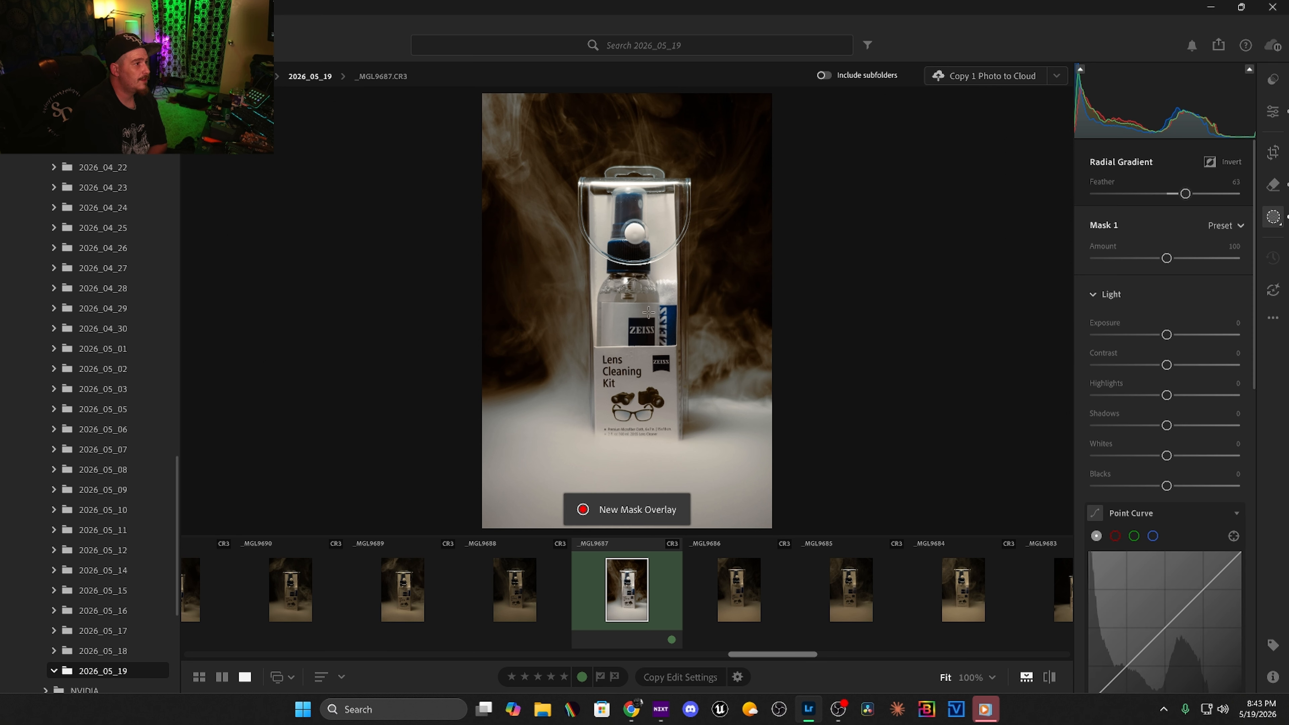
drag(643, 320, 679, 432)
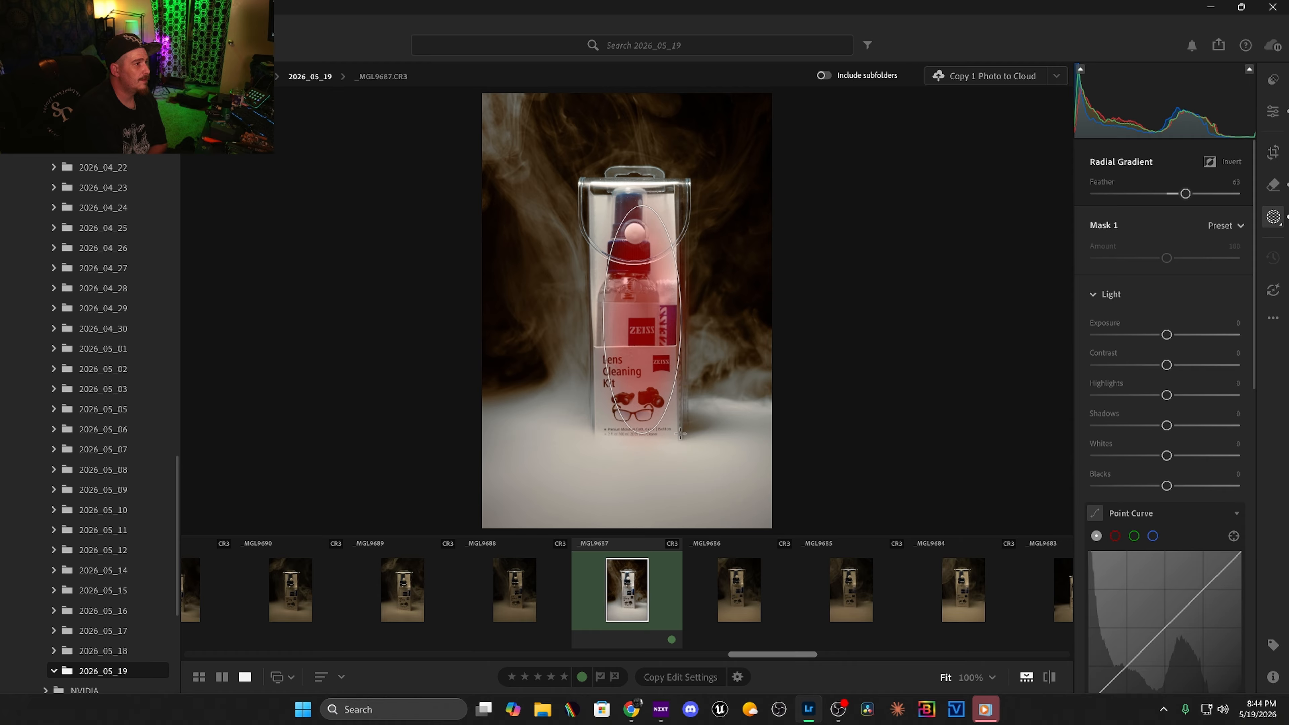
Center the radial mask on the kit, widen it to the pouch's sides and extend it up to the hanger
drag(641, 355, 636, 343)
drag(668, 301, 682, 301)
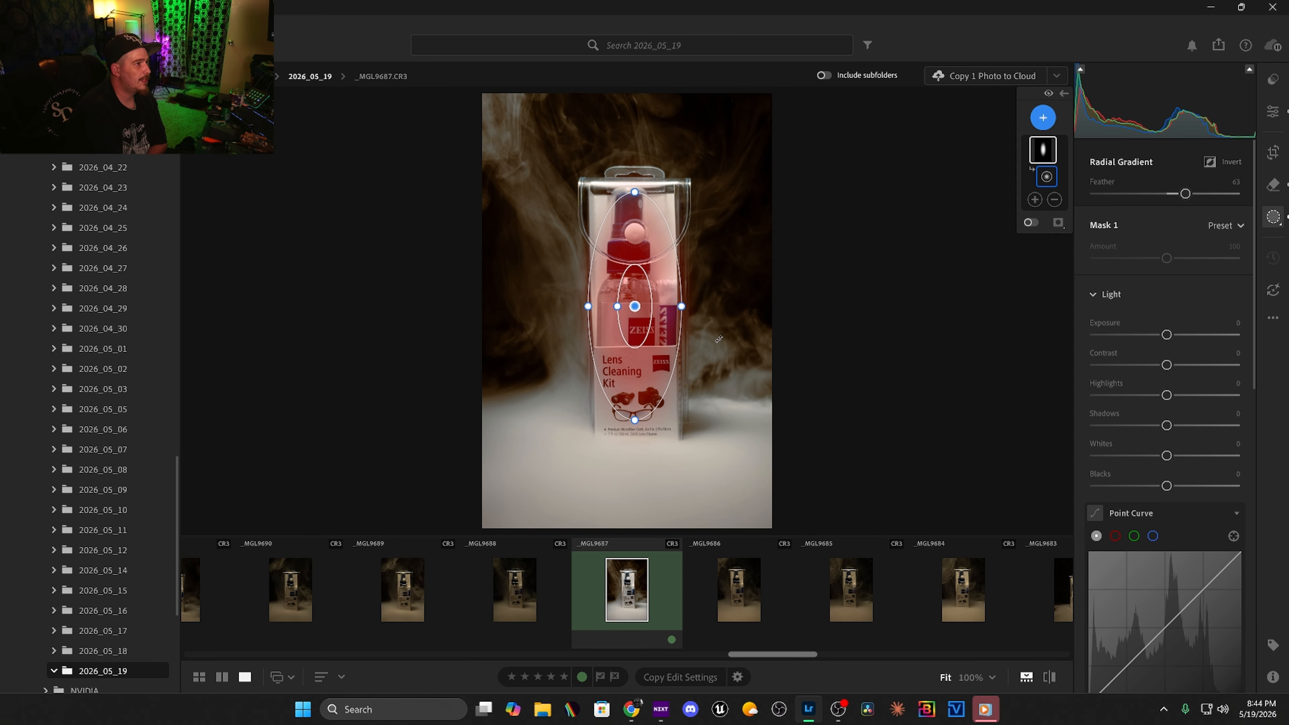
drag(634, 192, 634, 174)
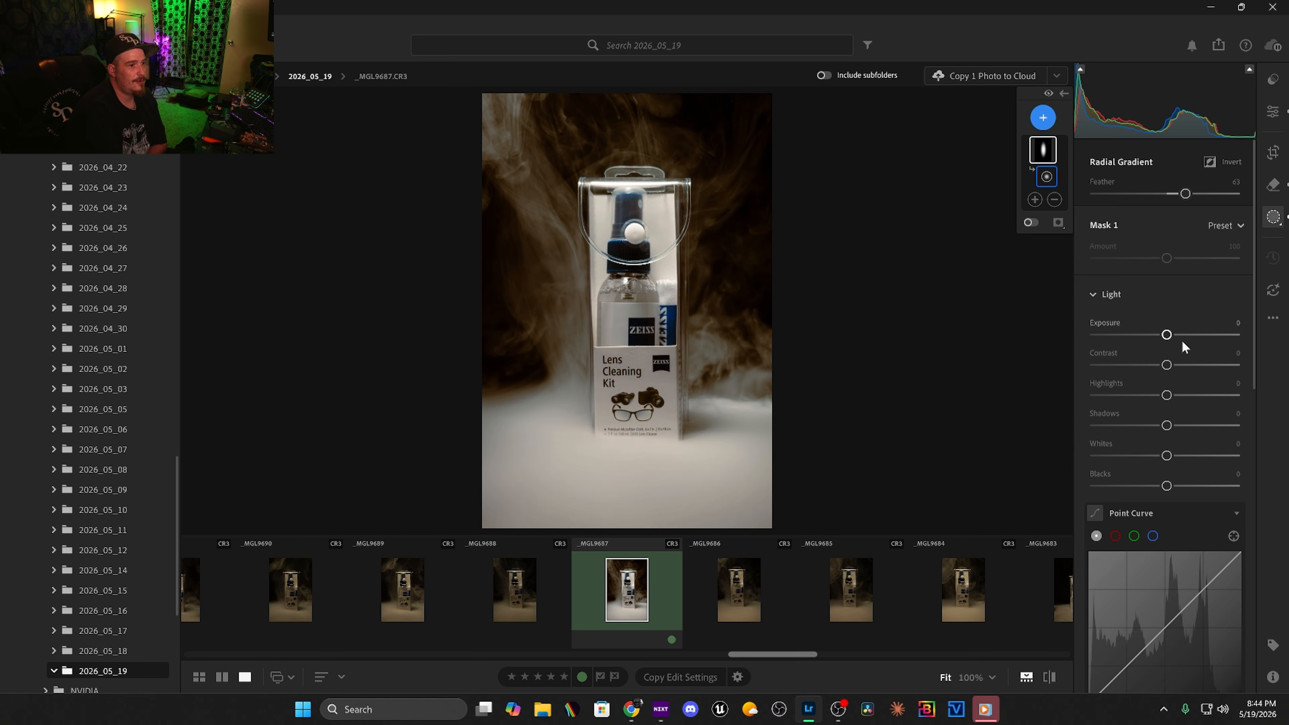
Set the radial mask's Whites to +17 and Blacks to -12, and shape its point curve into a gentle S
drag(1167, 335, 1158, 486)
scroll(1153, 472, down, 5)
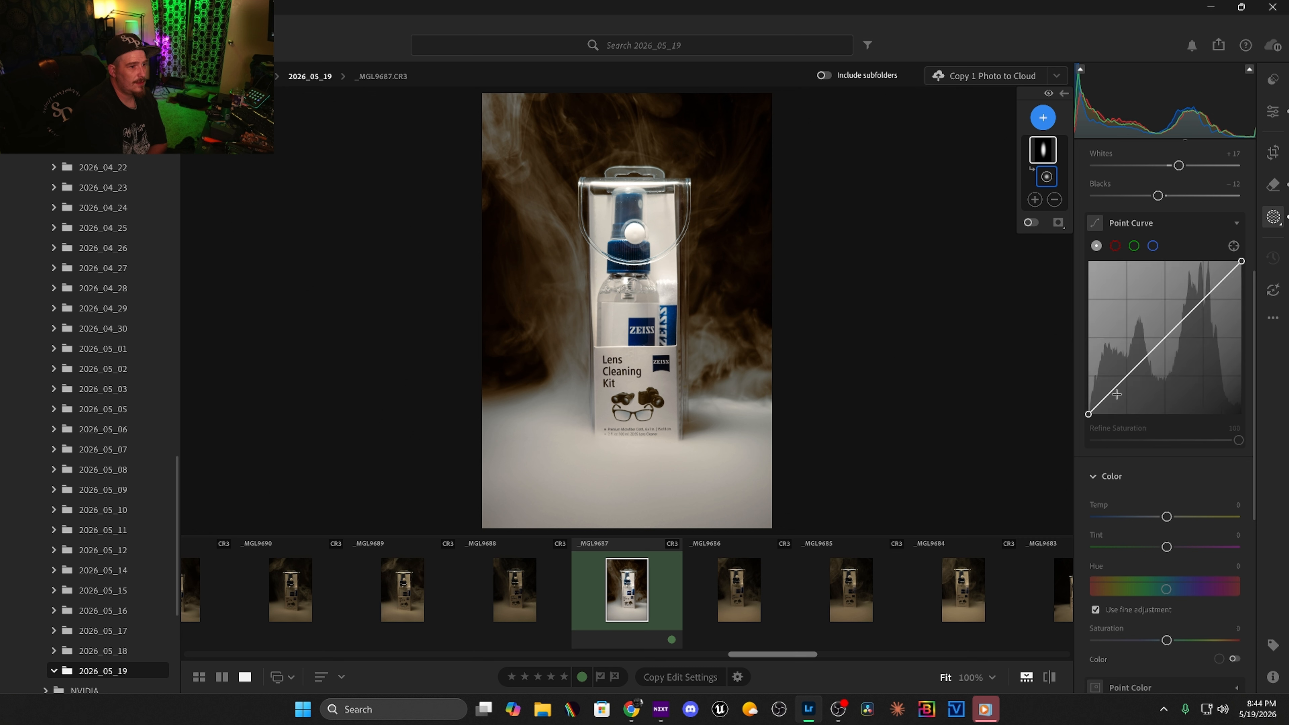
drag(1102, 400, 1102, 405)
drag(1180, 326, 1205, 296)
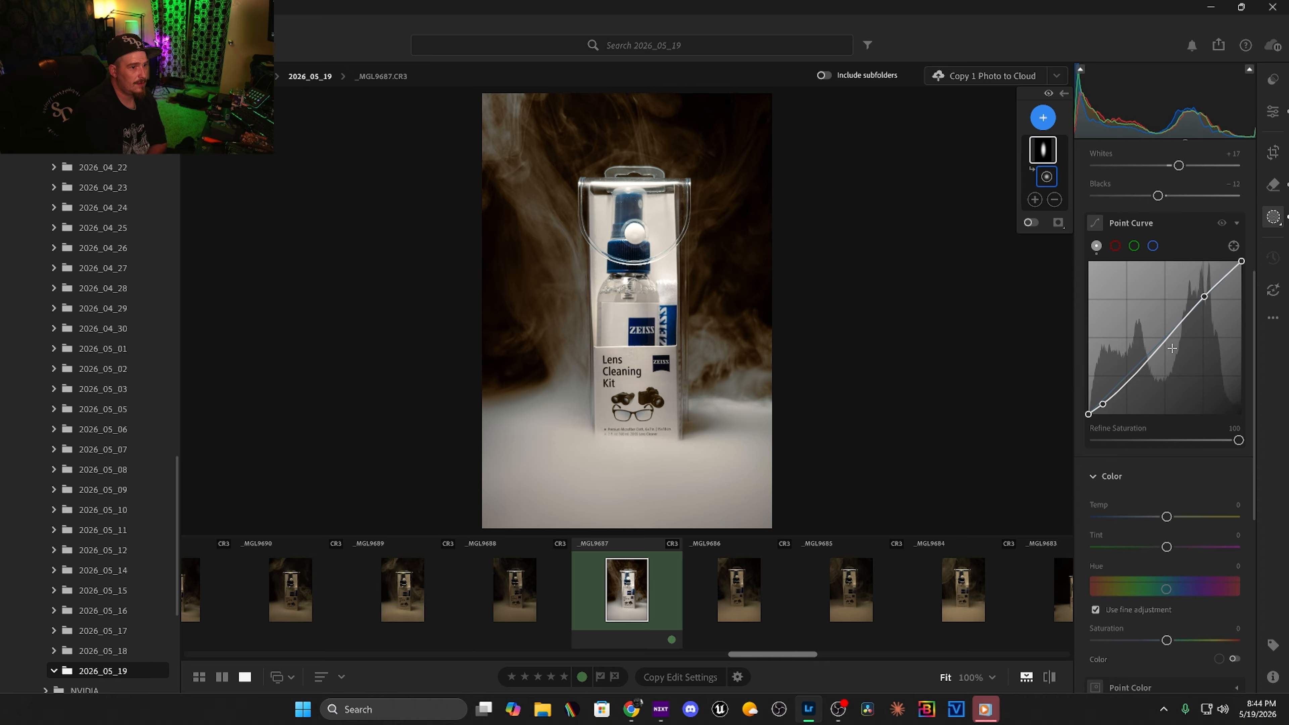
drag(1156, 347, 1155, 344)
Set the radial mask's Temp to -8 and Saturation to +16
scroll(1165, 376, down, 4)
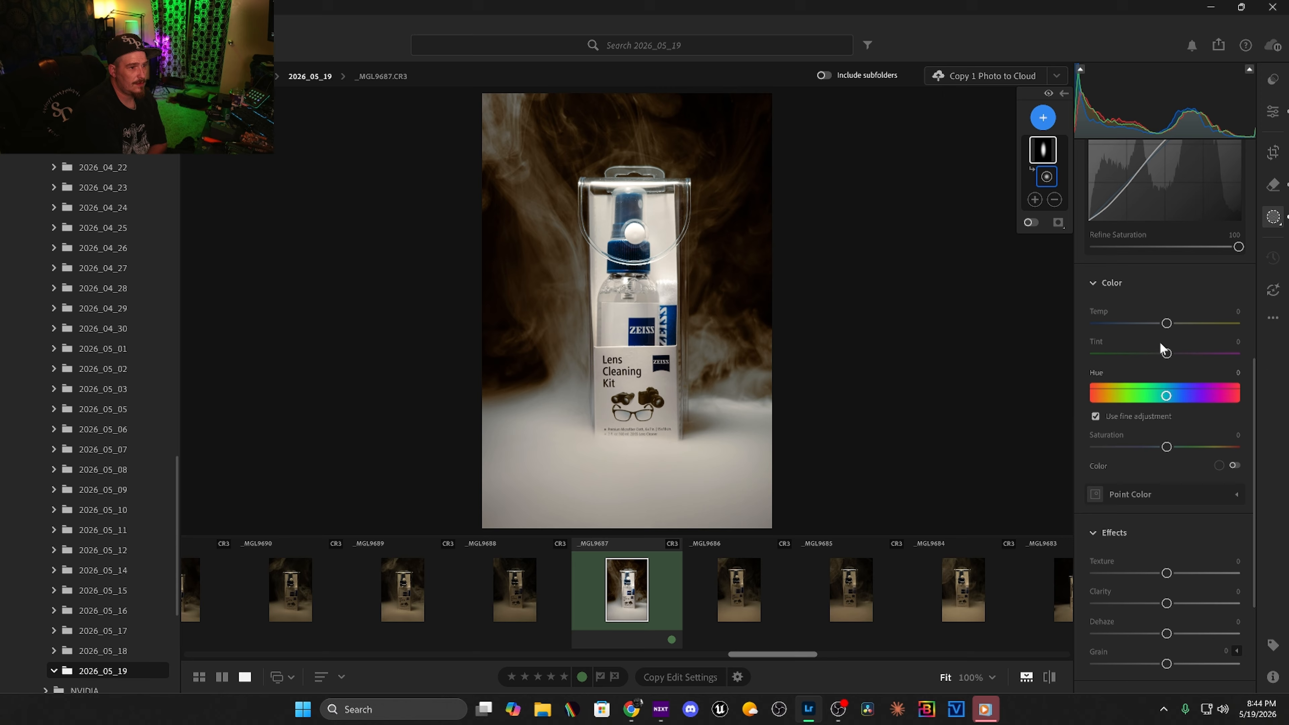
drag(1168, 324, 1161, 323)
drag(1168, 447, 1178, 447)
scroll(1154, 468, down, 4)
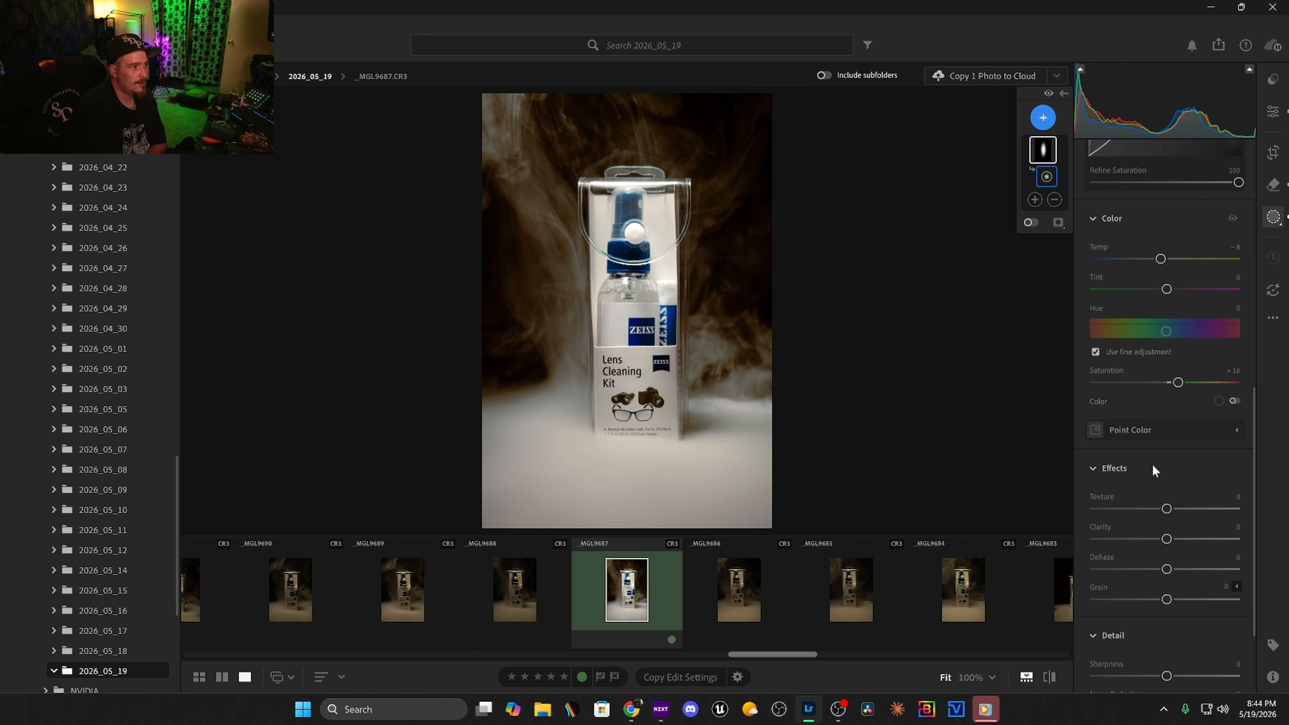
Set the radial mask's Texture to +60, Clarity to +21, Dehaze to +7, Grain to -28 and Noise Reduction to +37
drag(1167, 384, 1147, 474)
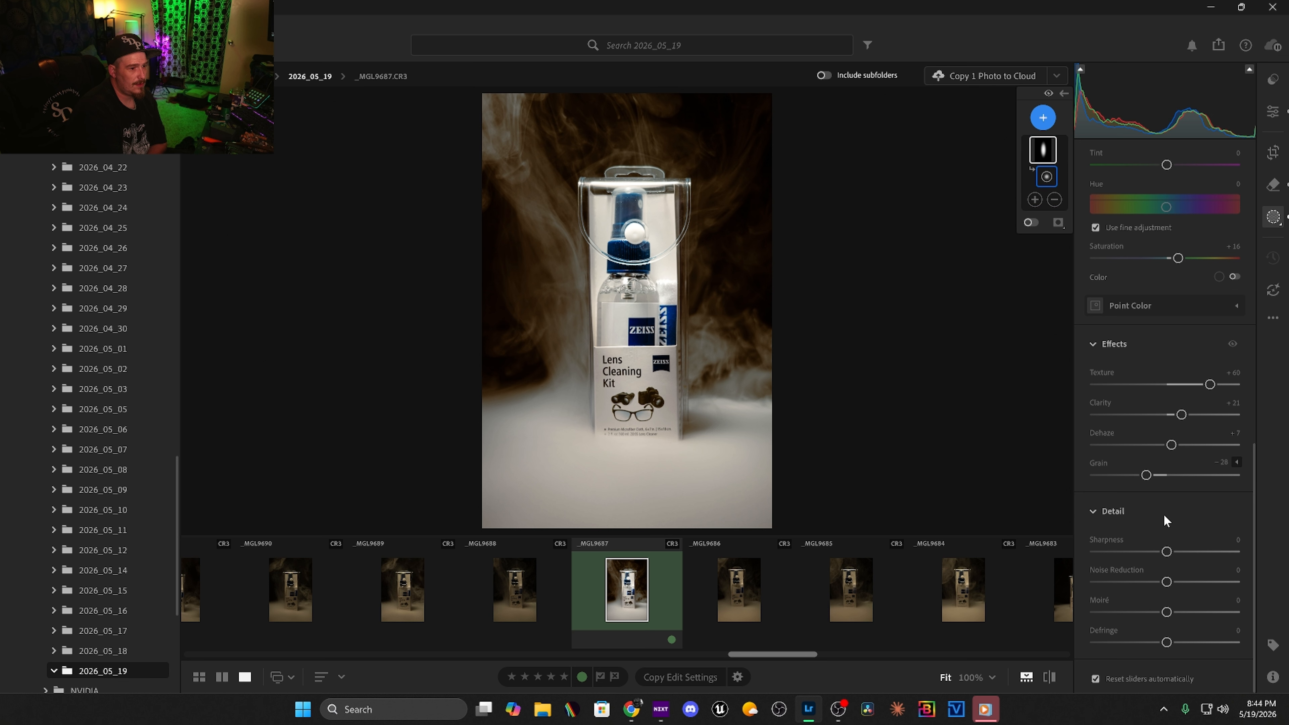
drag(1167, 582, 1194, 581)
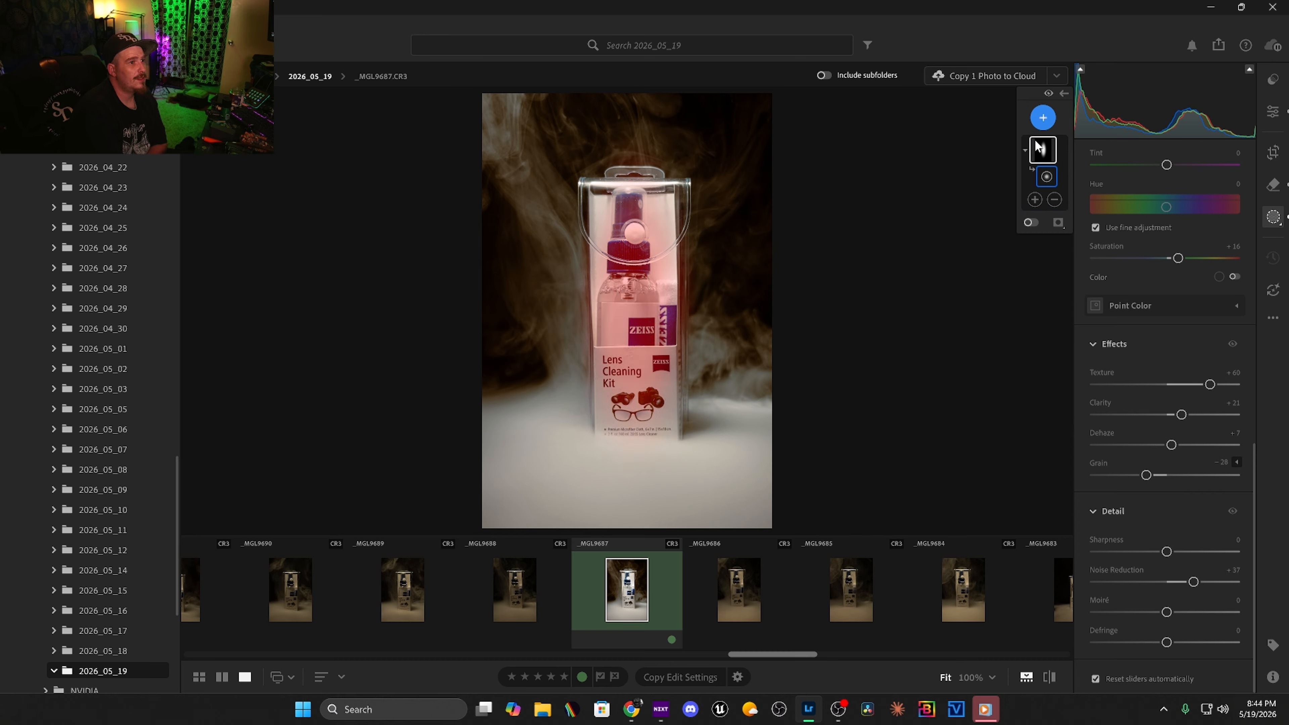
Duplicate and invert the radial mask, and enlarge the copy's ellipse and inner feather edge so the effect starts well outside the kit
right_click(1046, 155)
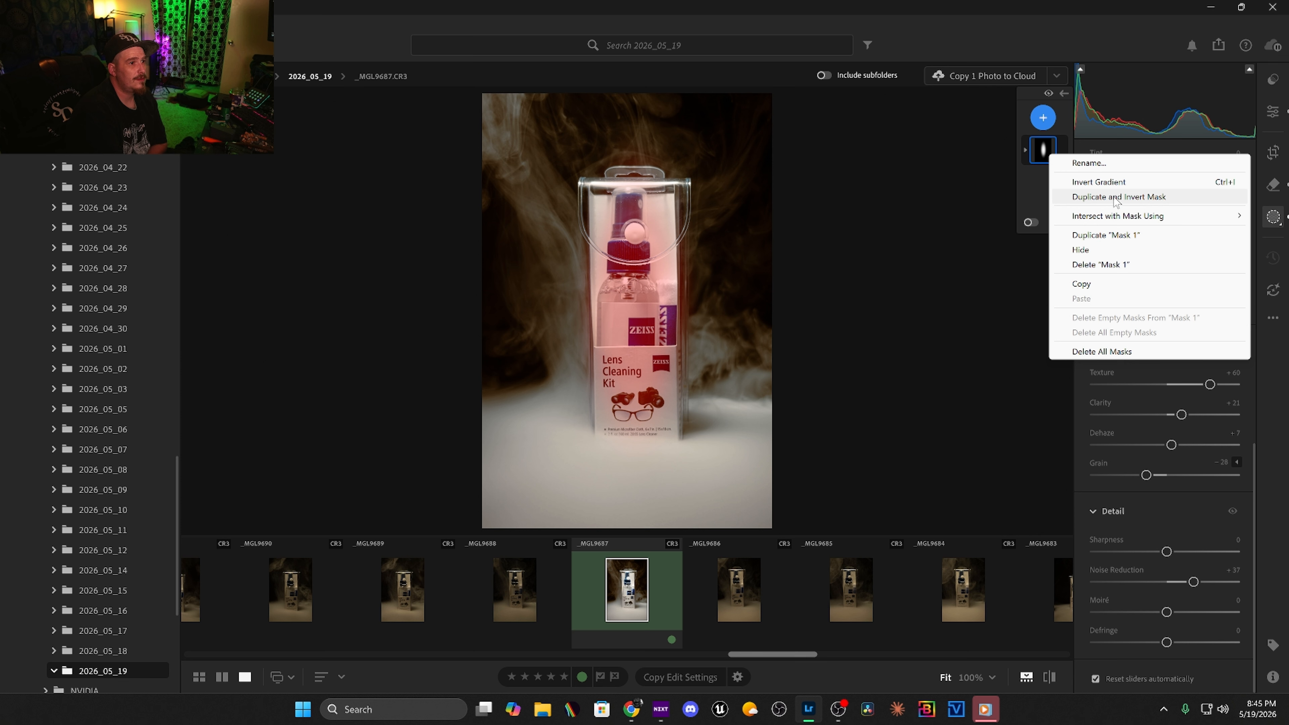
click(1115, 198)
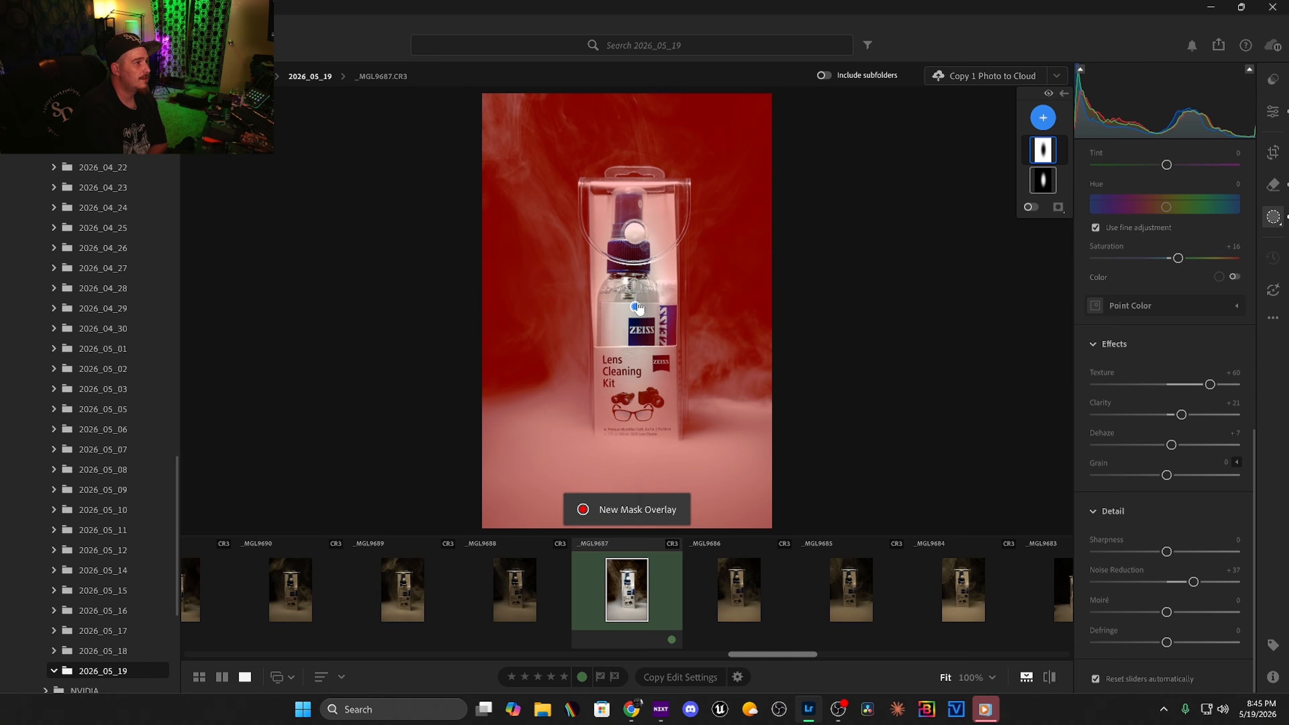
drag(640, 175, 643, 135)
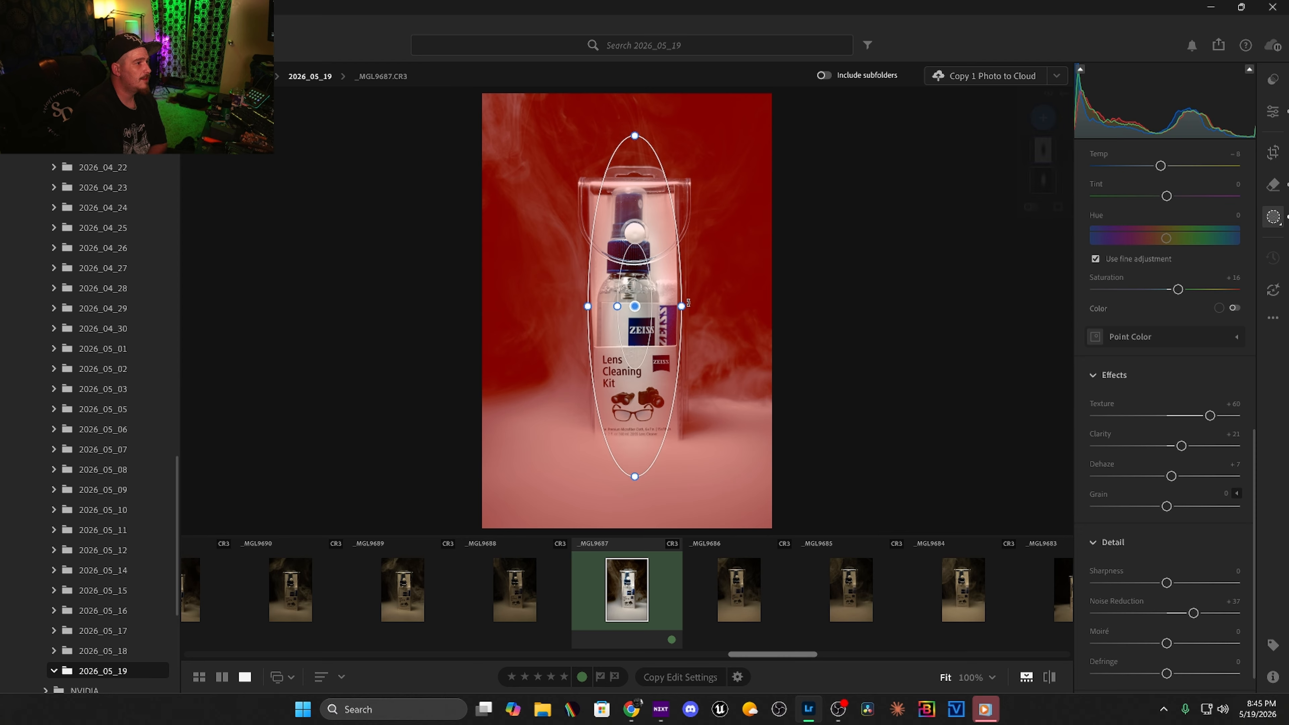
drag(683, 306, 711, 305)
drag(718, 305, 729, 305)
drag(635, 128, 635, 117)
drag(589, 304, 565, 315)
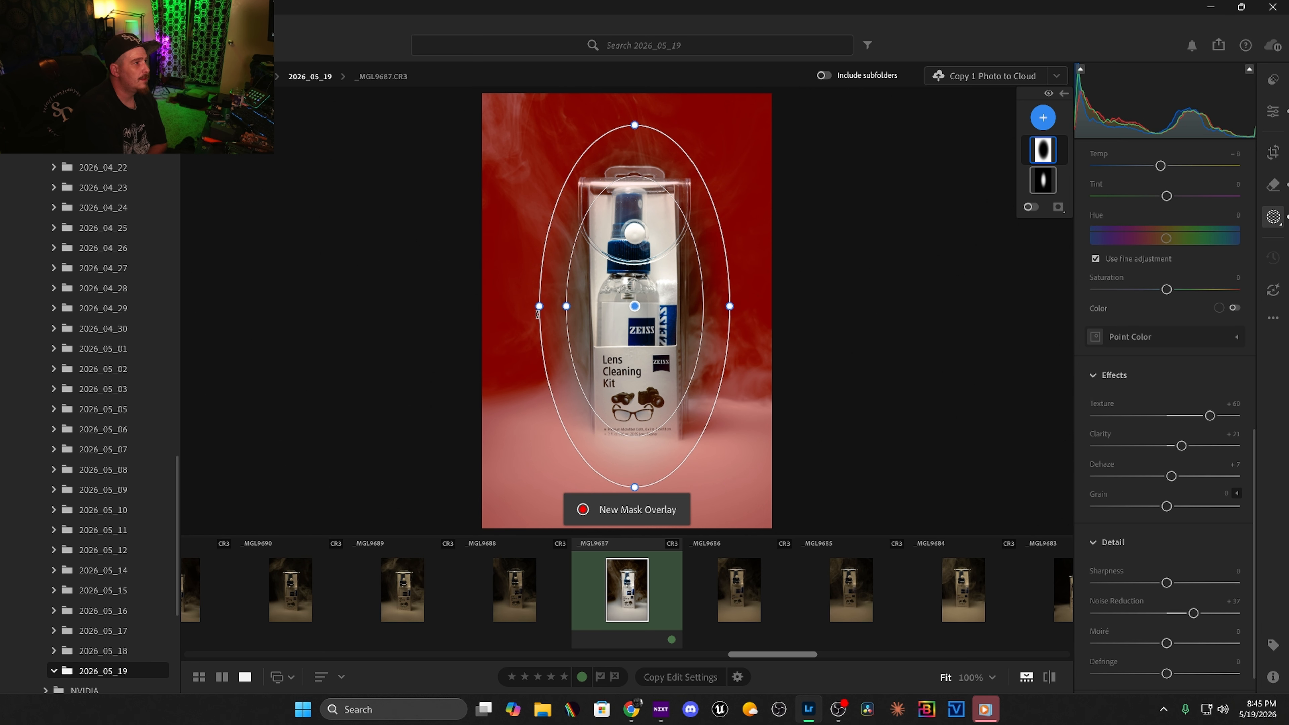
Set the inverted mask's Temp to +17, Saturation to +21, Texture to +38, Clarity to +30, Dehaze to -20, Grain to -34 and Noise Reduction to +45
drag(1162, 166, 1176, 168)
drag(1166, 289, 1180, 289)
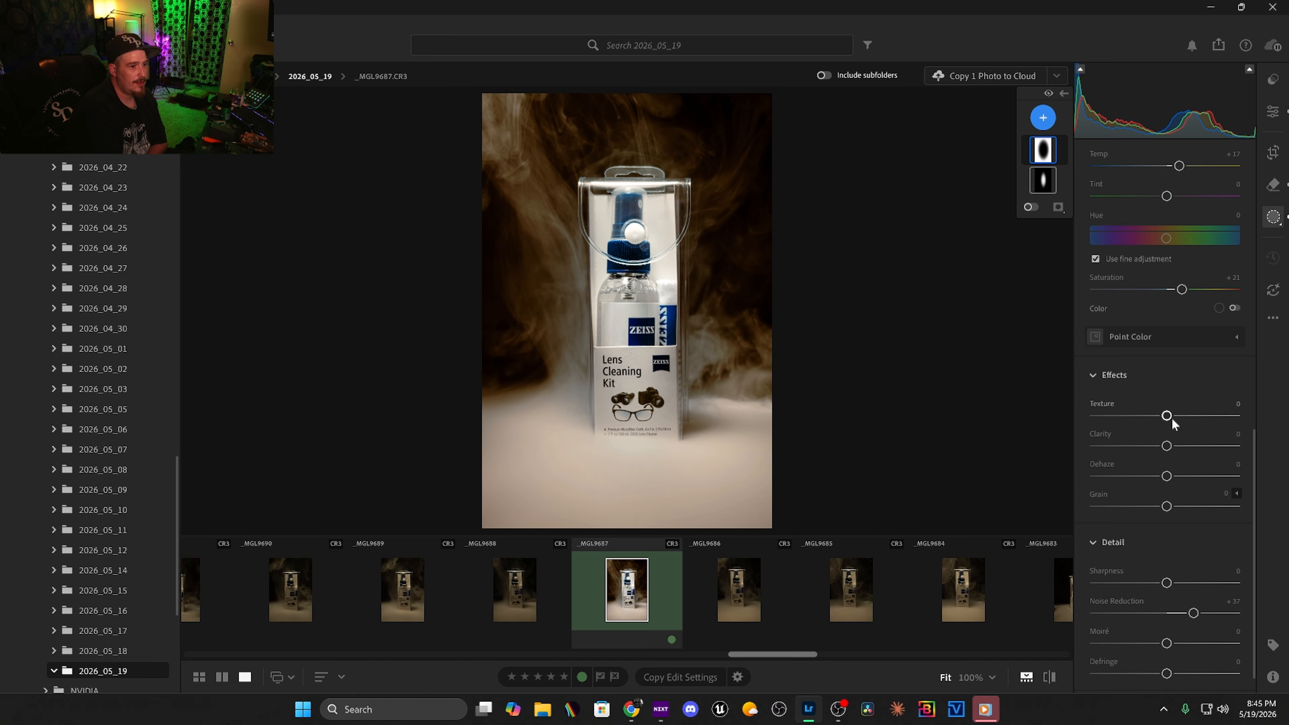
drag(1167, 415, 1143, 508)
drag(1194, 613, 1199, 613)
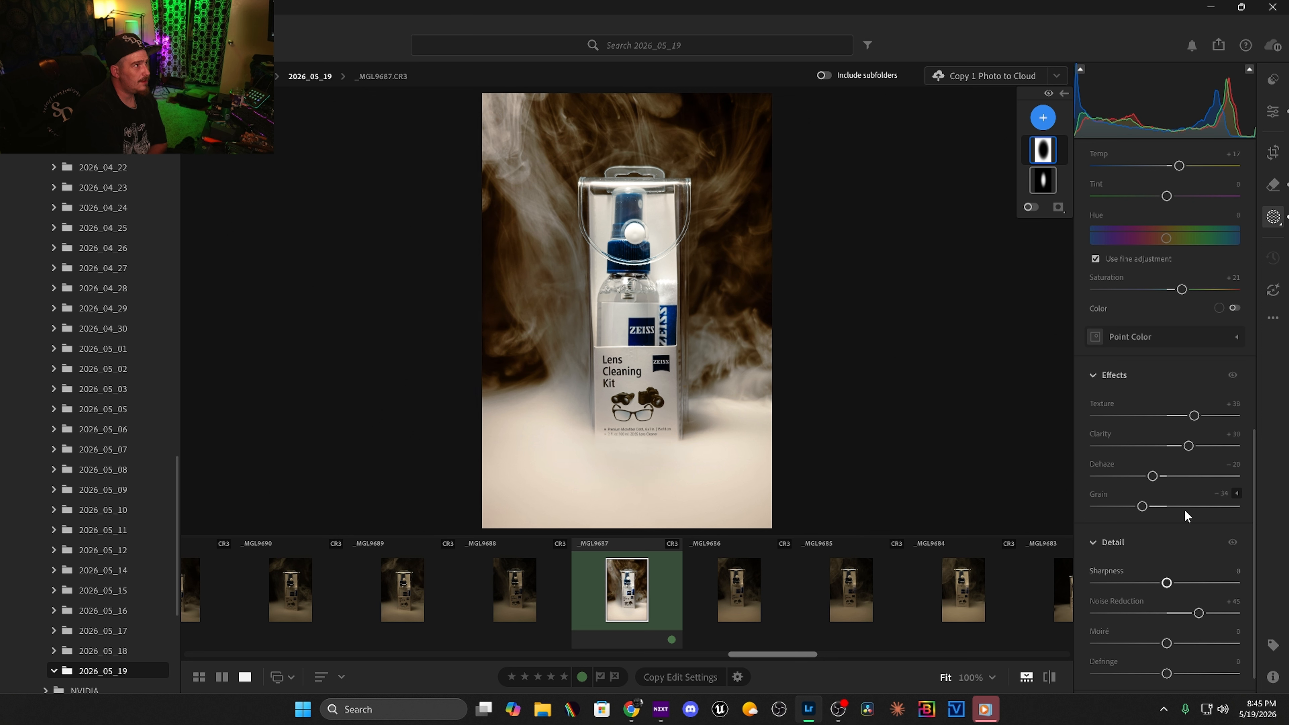
Lower the shadow end of the inverted mask's point curve slightly and adjust its upper part to keep the bend gentle
scroll(1163, 442, up, 1)
scroll(1163, 442, up, 2)
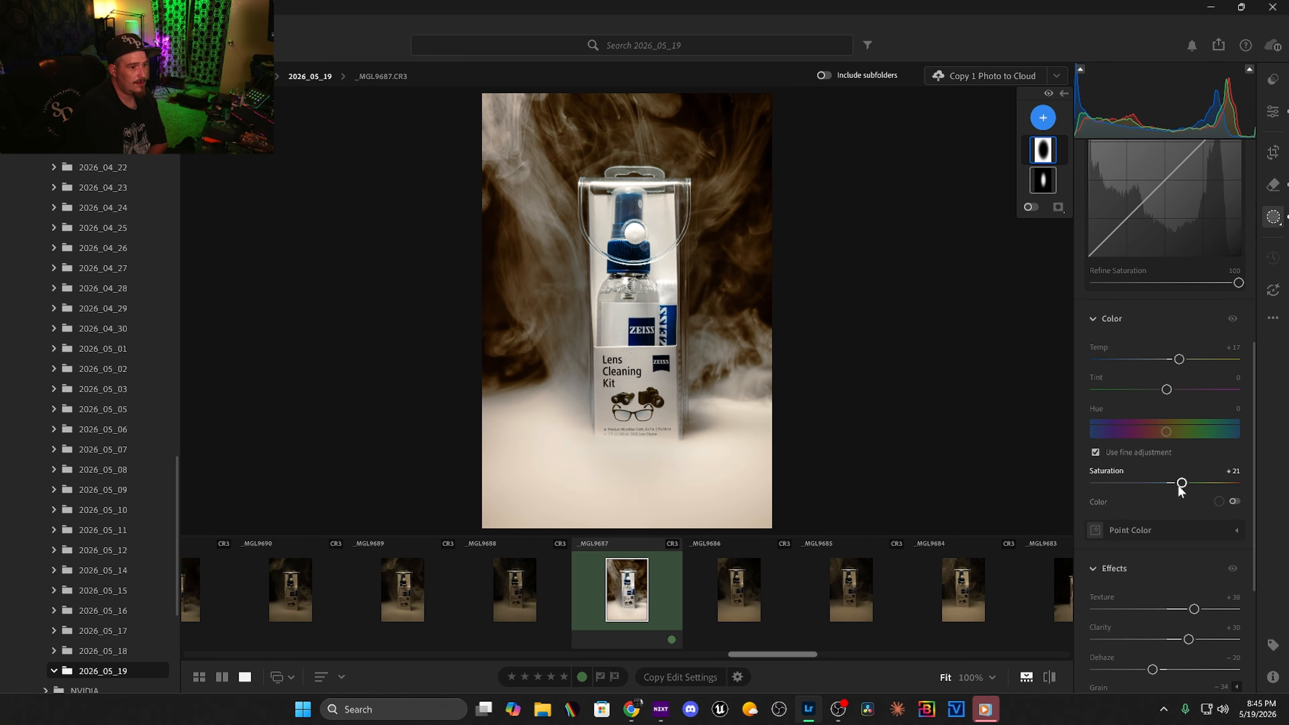
scroll(1168, 376, up, 3)
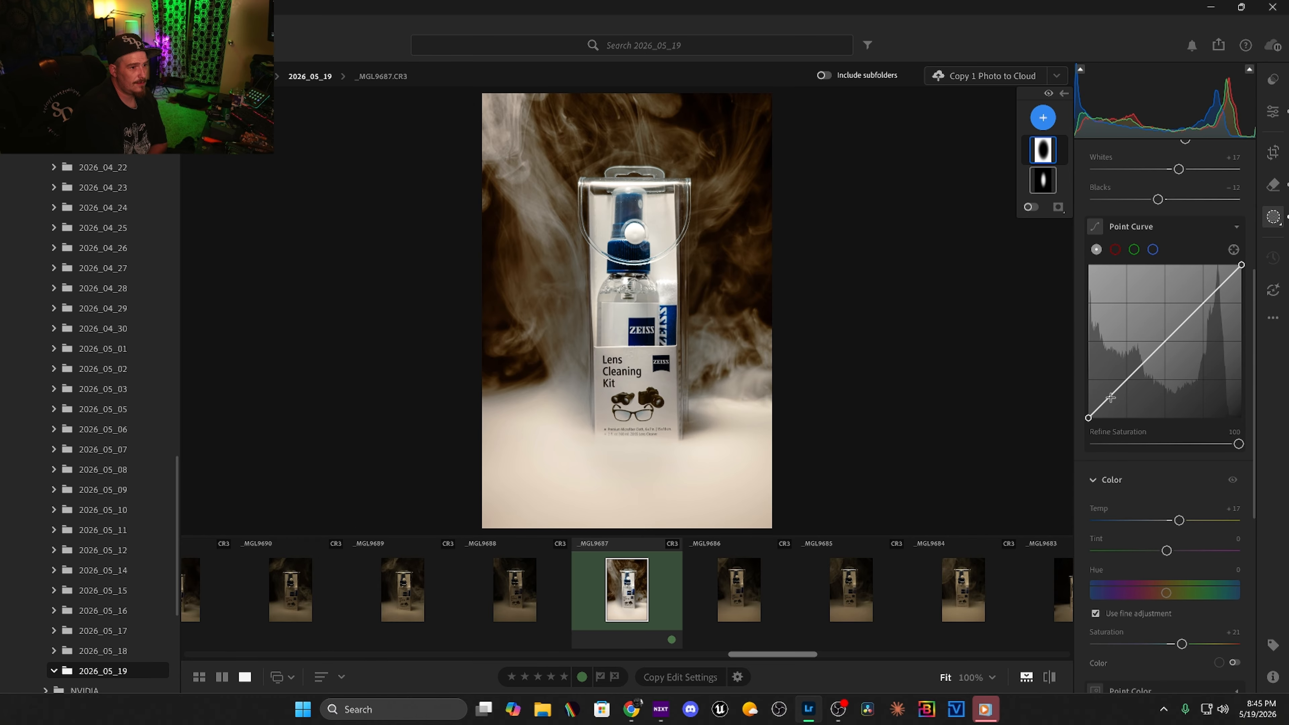
drag(1101, 407, 1103, 409)
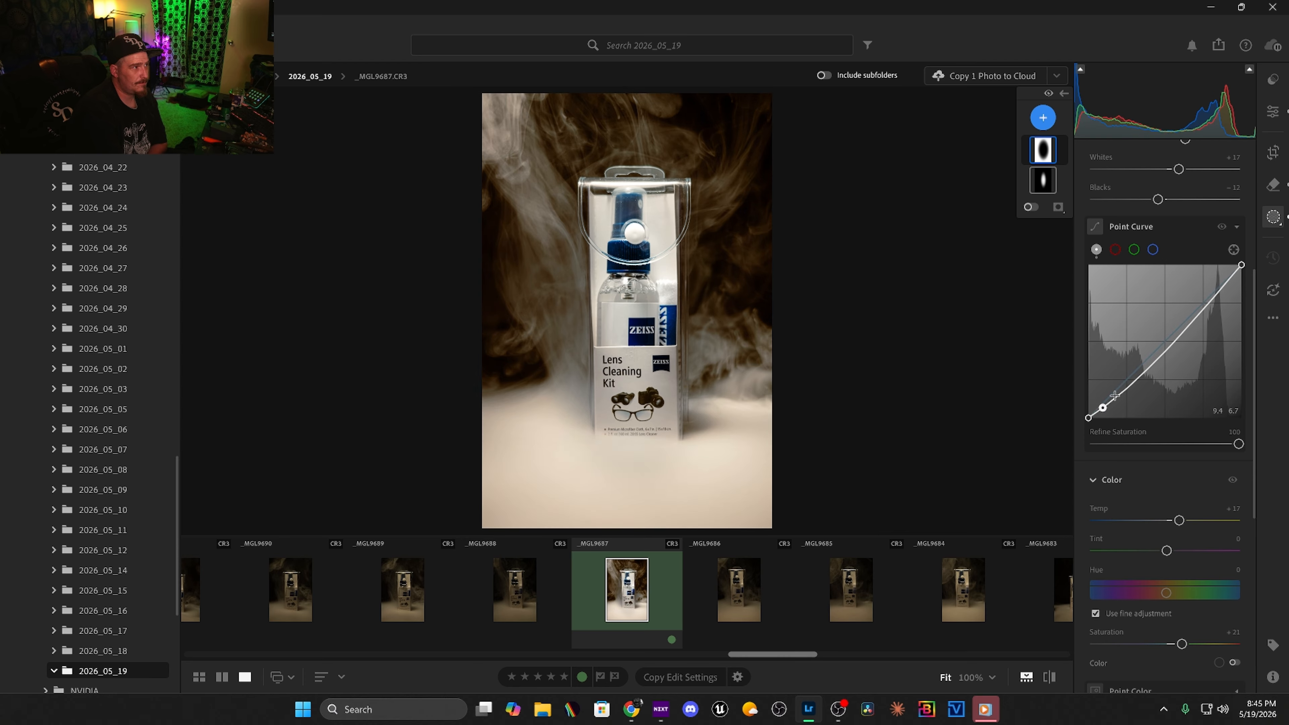
drag(1191, 326, 1187, 317)
double_click(1187, 317)
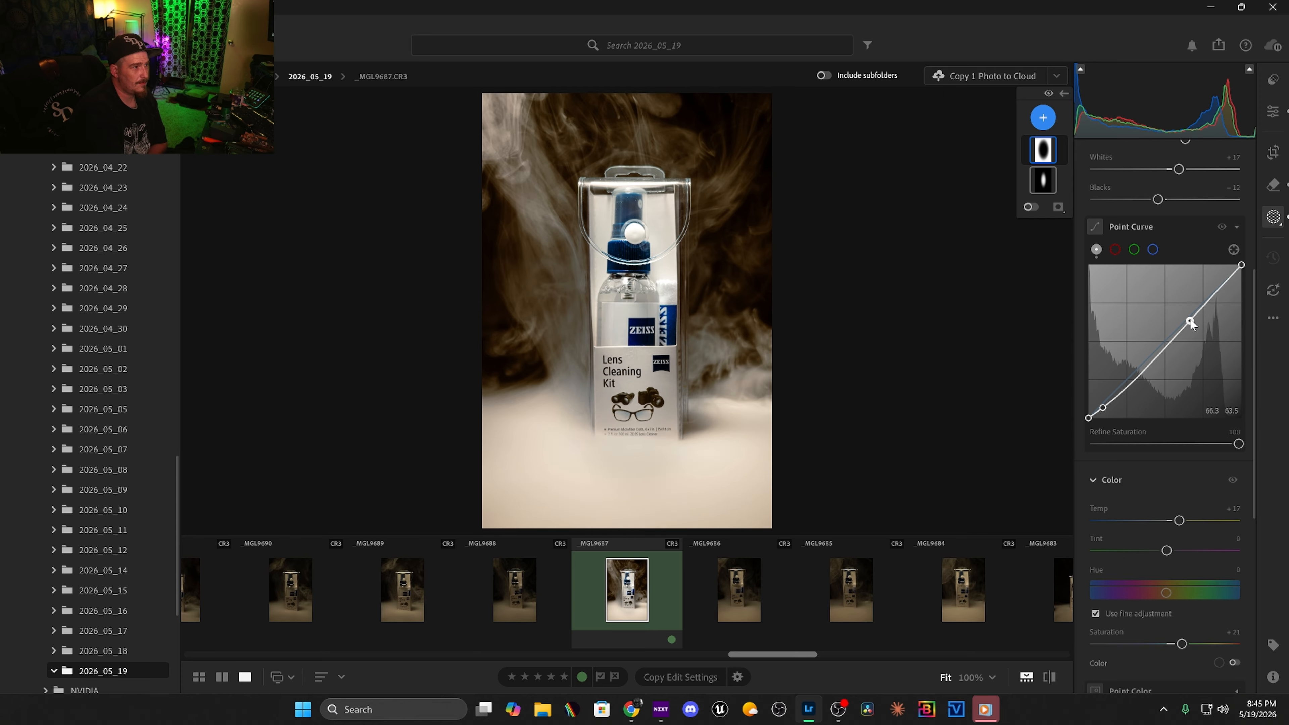
Set the inverted mask's Exposure to +0.28, Contrast to -16, Highlights to +20, Shadows to +34, Whites to +37 and Blacks to -14
scroll(1174, 319, up, 3)
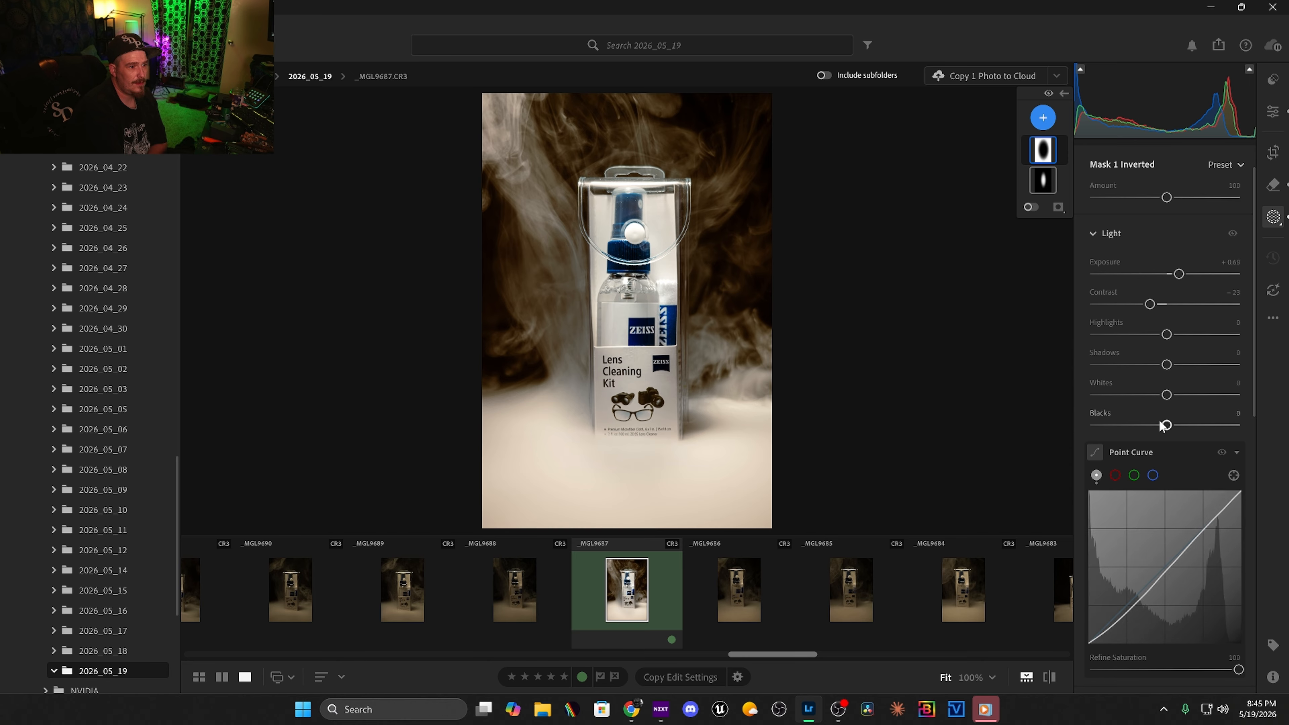
drag(1166, 427, 1183, 367)
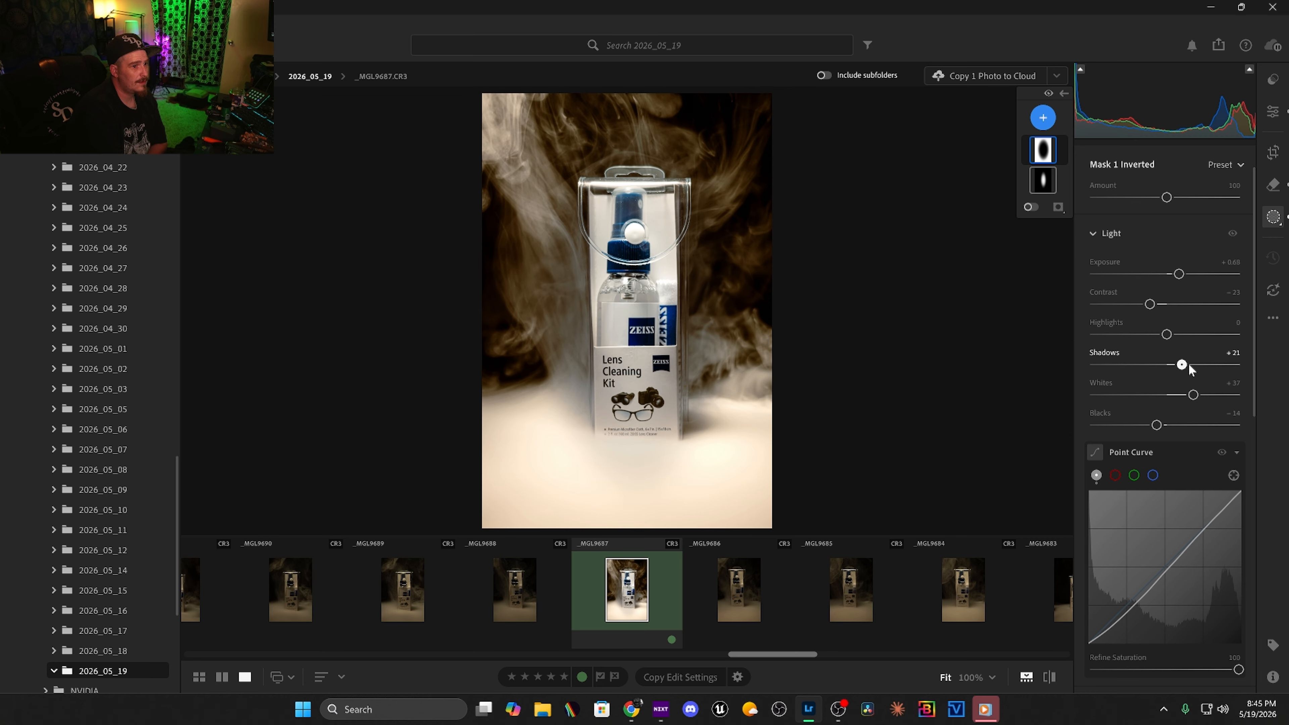
drag(1166, 335, 1172, 276)
double_click(1160, 306)
double_click(1167, 275)
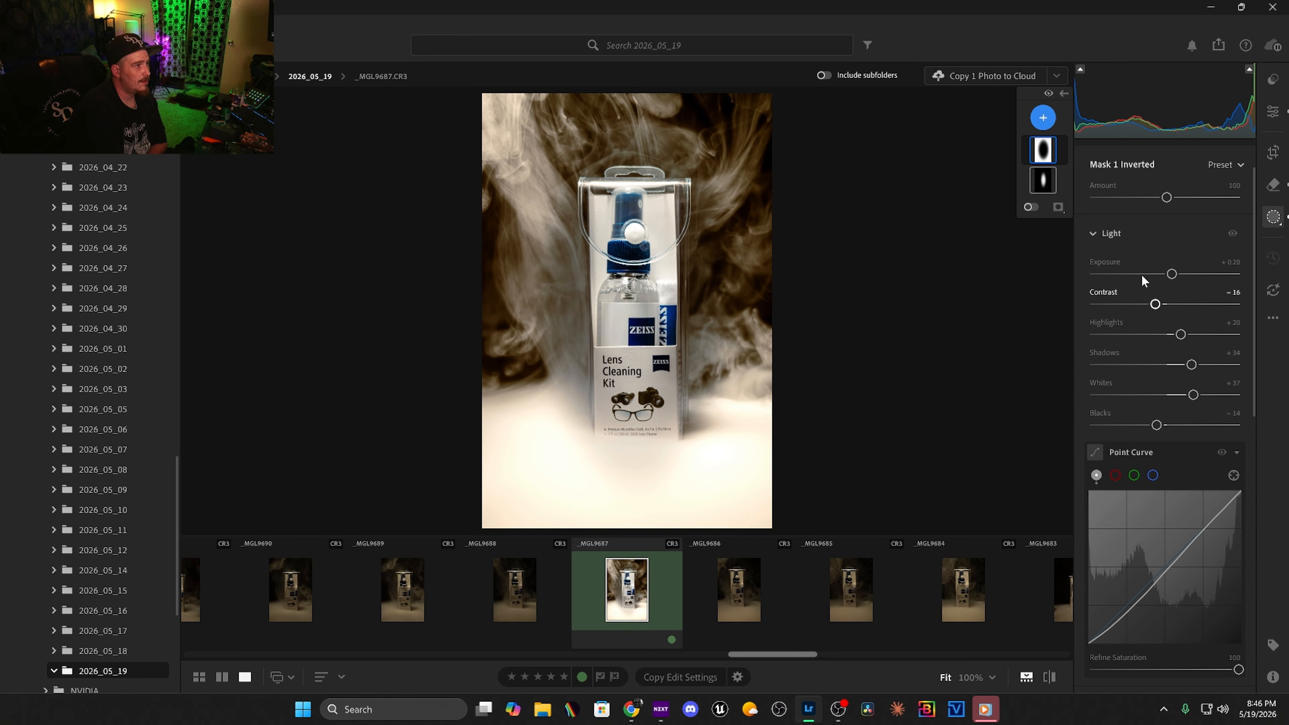